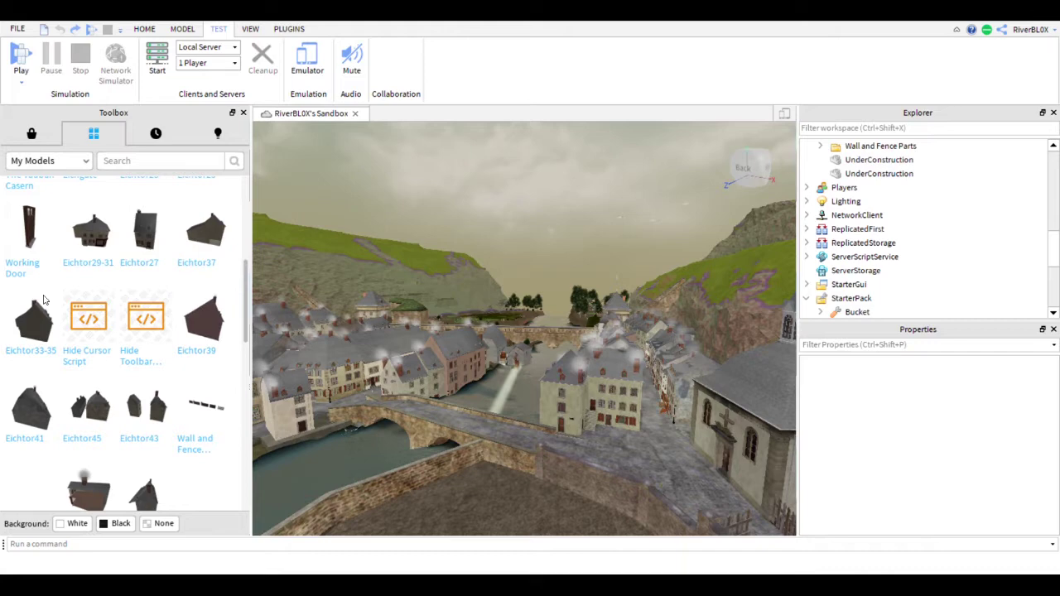
Step: Insert the Hide Cursor Script and the Hide Toolbar script from My Models into the workspace
{"action": "mouse_move", "coordinate": [155, 343]}
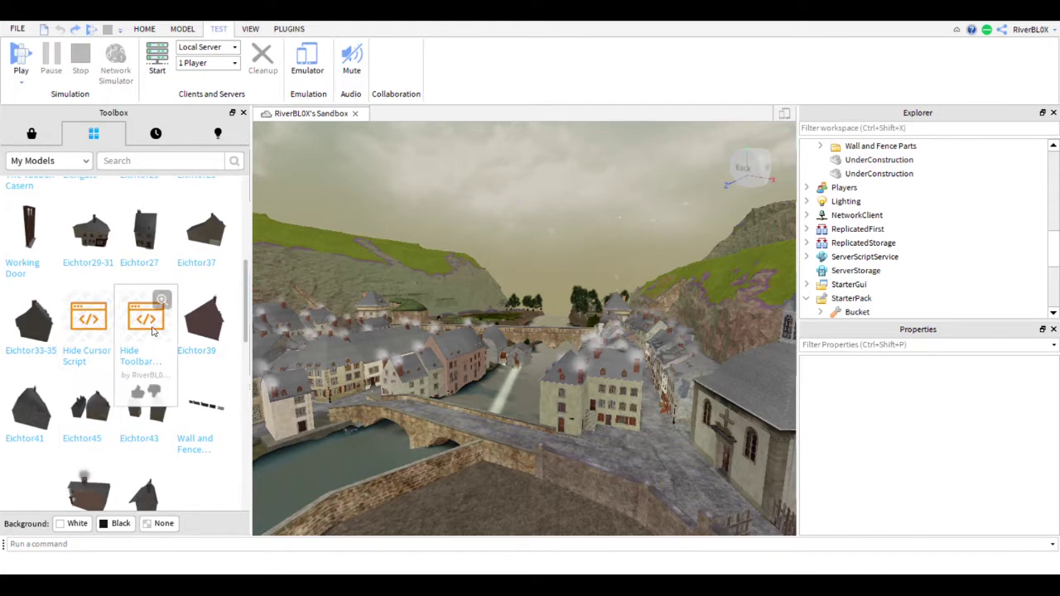
{"action": "left_click", "coordinate": [89, 325]}
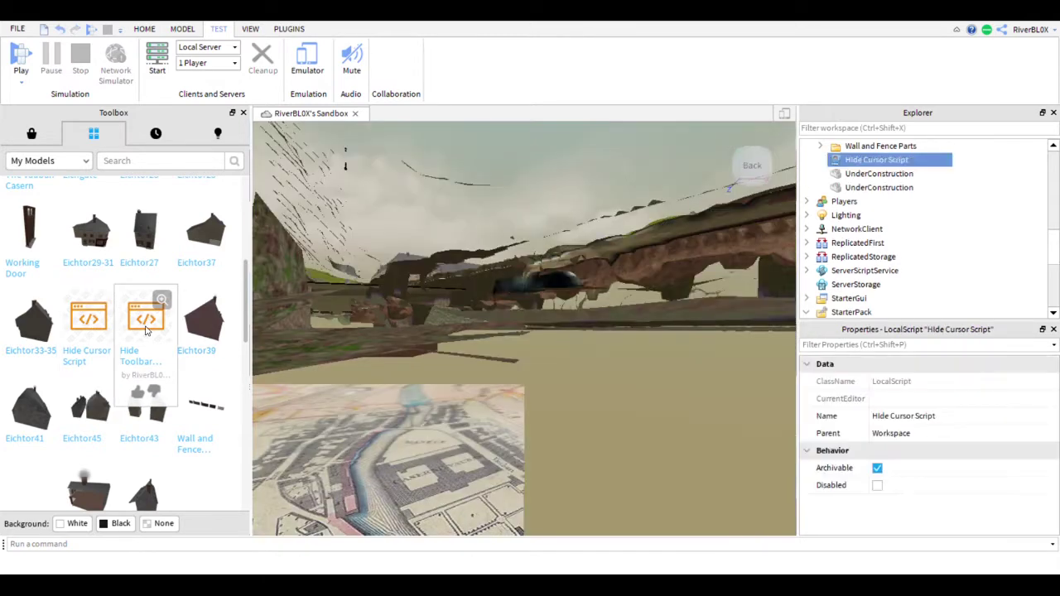
{"action": "left_click", "coordinate": [146, 329]}
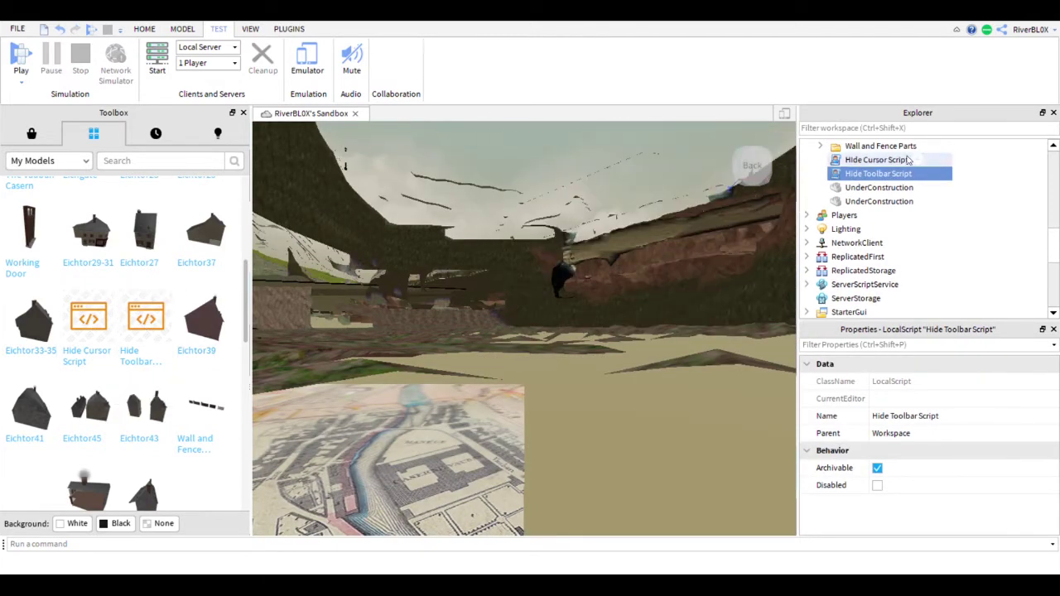
Step: Move the Hide Cursor Script and Hide Toolbar Script together from Workspace into StarterPlayerScripts
{"action": "left_click", "coordinate": [877, 162]}
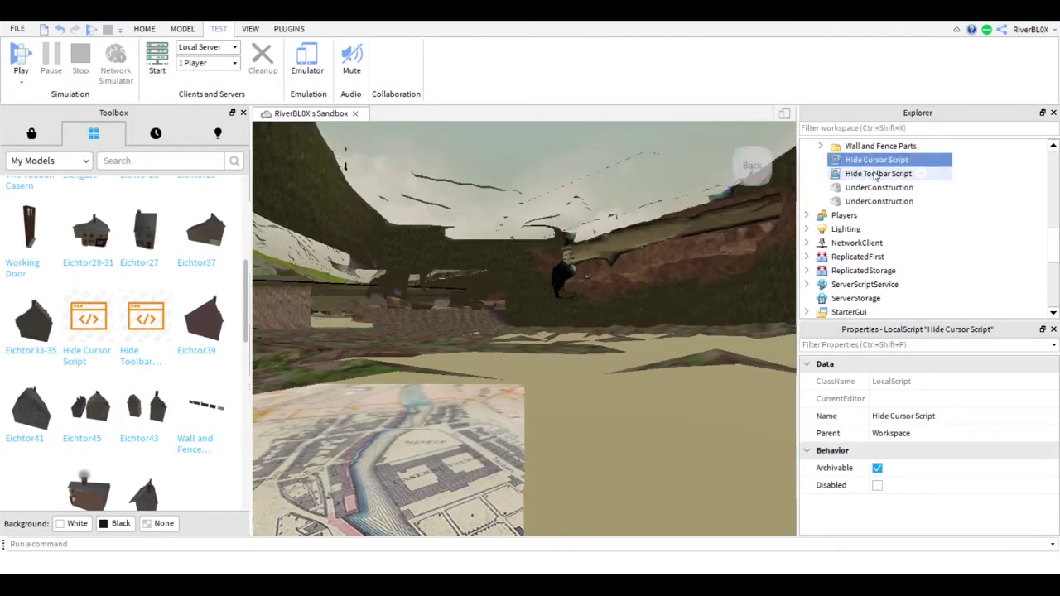
{"action": "left_click", "coordinate": [876, 174], "text": "shift"}
{"action": "left_click_drag", "start_coordinate": [876, 174], "coordinate": [934, 243]}
{"action": "scroll", "coordinate": [898, 207], "scroll_direction": "down", "scroll_amount": 4}
Step: Delete the Bucket, Lantern and Umbrella tools from StarterPack
{"action": "scroll", "coordinate": [894, 246], "scroll_direction": "up", "scroll_amount": 3}
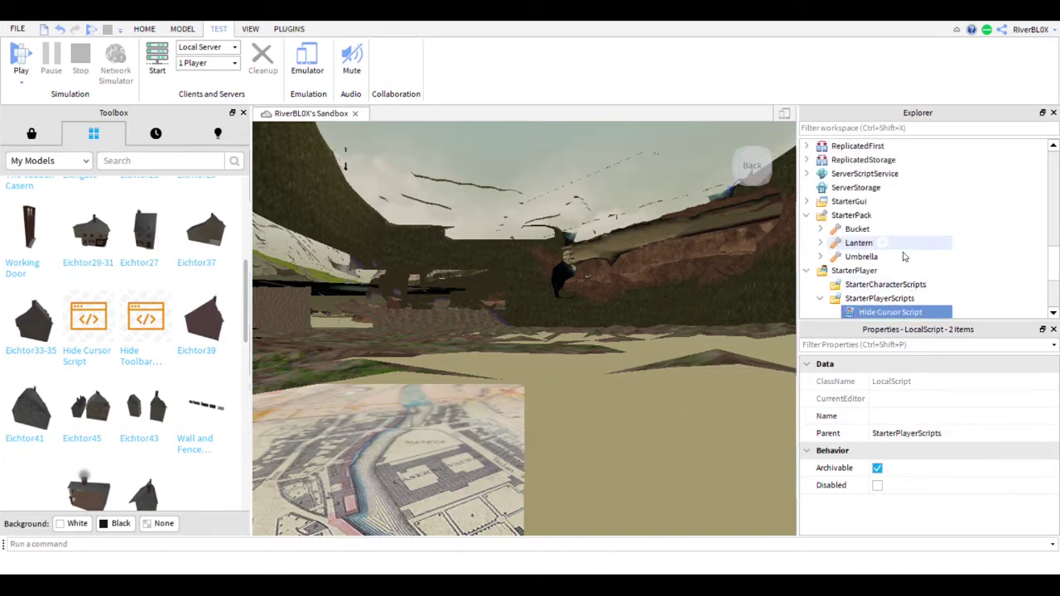
{"action": "left_click", "coordinate": [857, 231]}
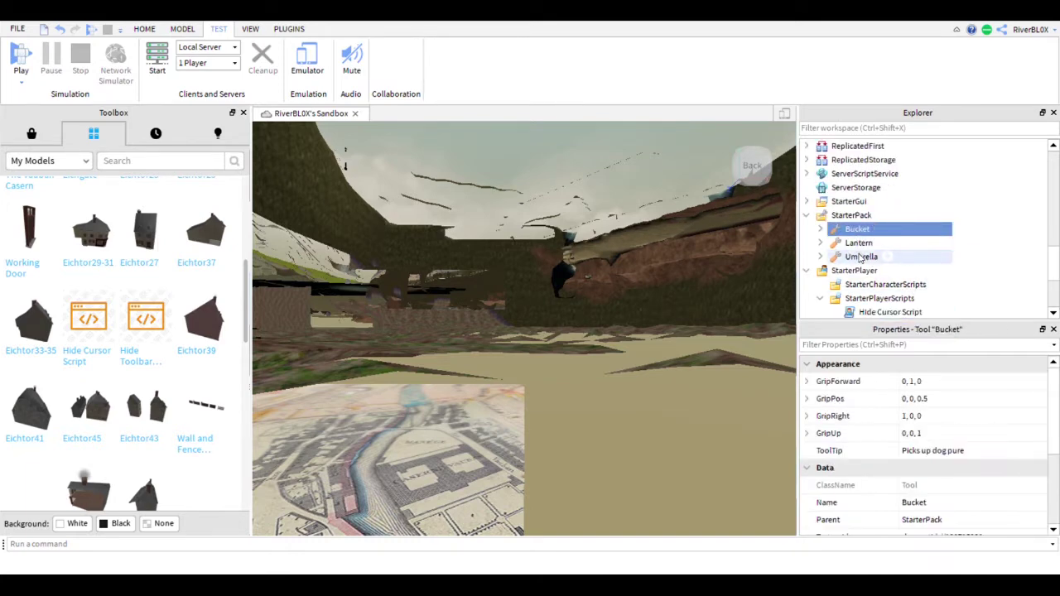
{"action": "left_click", "coordinate": [861, 257], "text": "shift"}
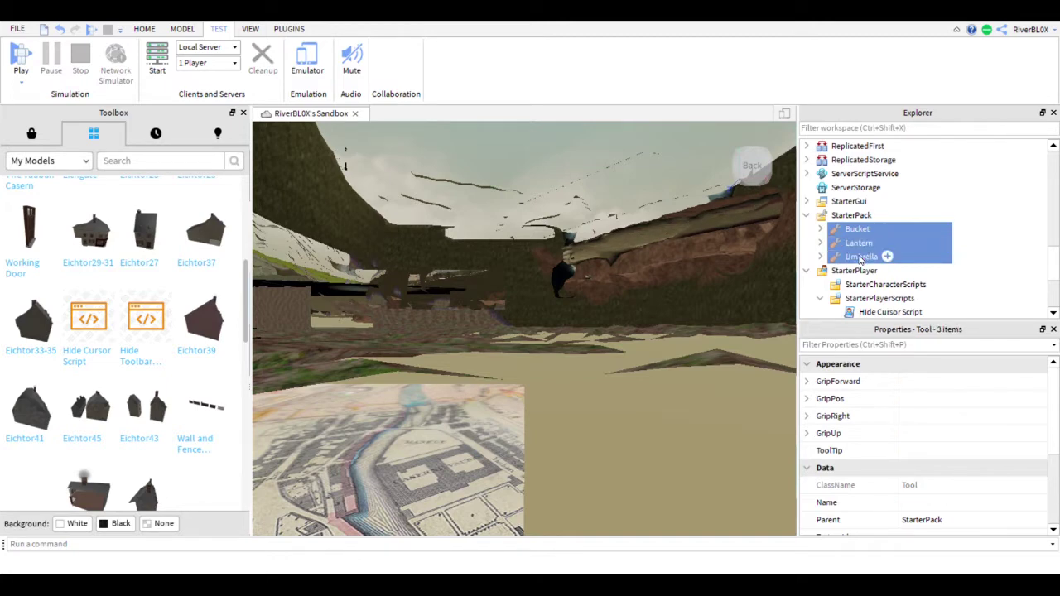
{"action": "key", "text": "Delete"}
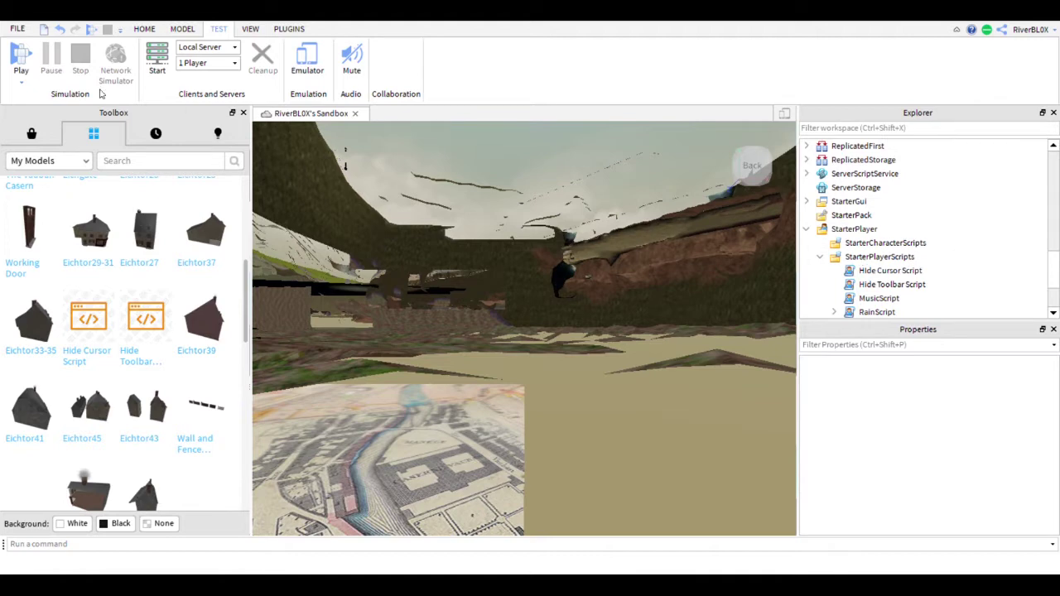
Step: Playtest the place, run the character through the gate and along the street to check the hidden interface, and stop the simulation
{"action": "left_click", "coordinate": [12, 58]}
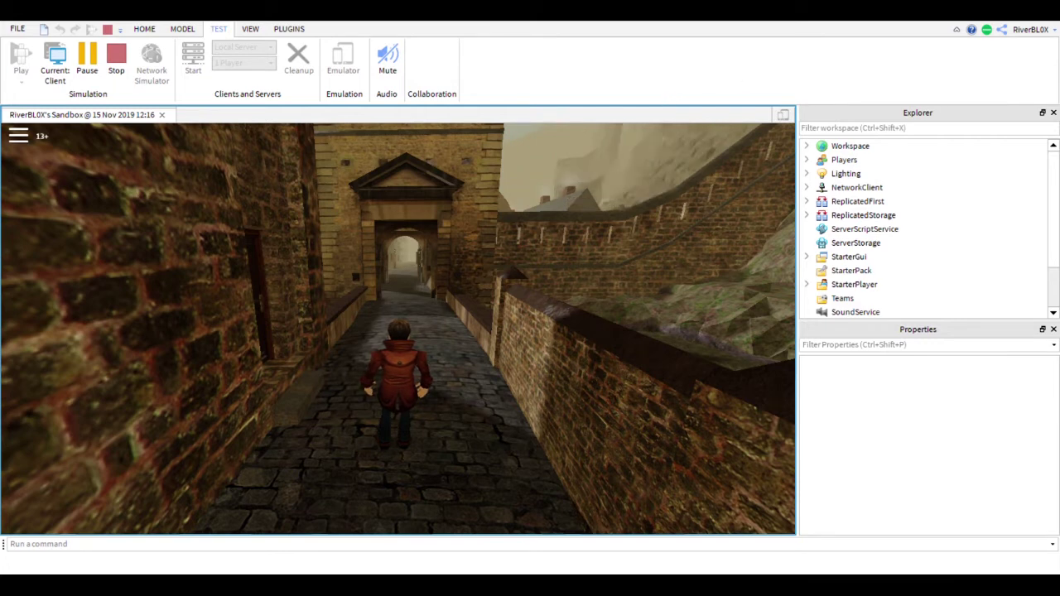
{"action": "key", "text": "w"}
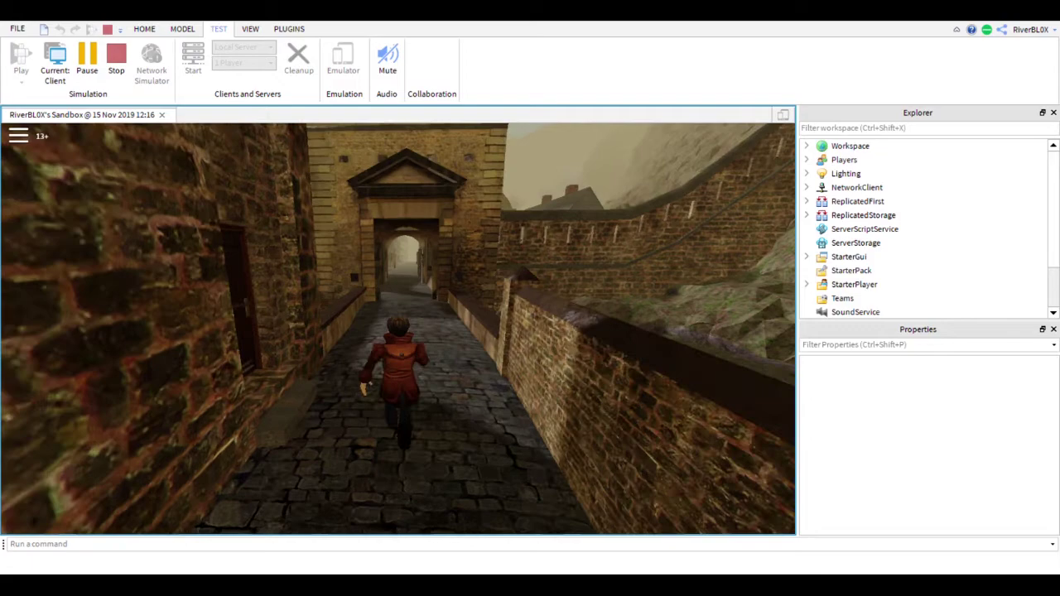
{"action": "key", "text": "w"}
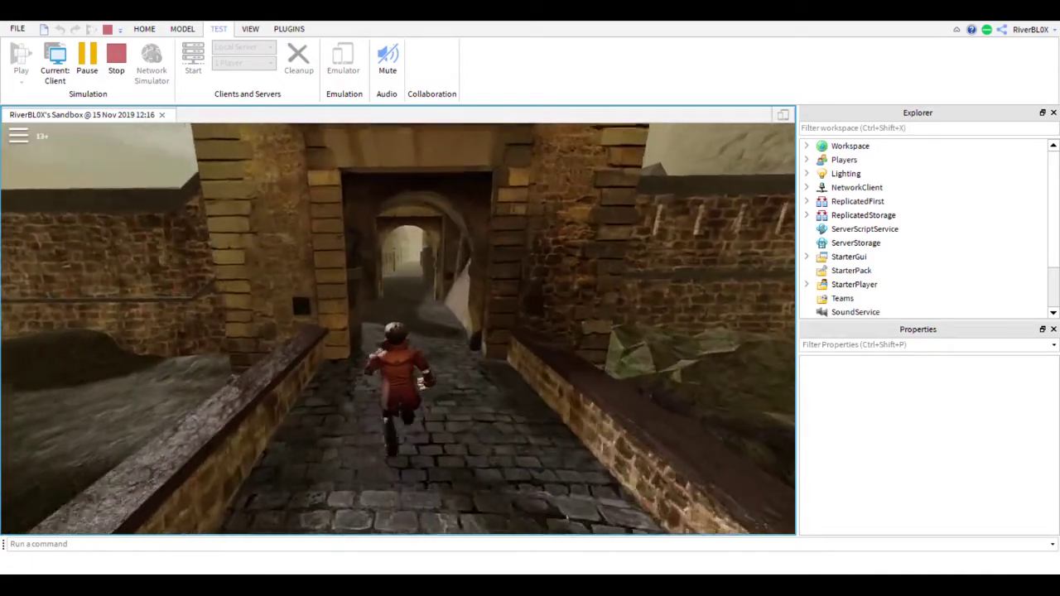
{"action": "key", "text": "w"}
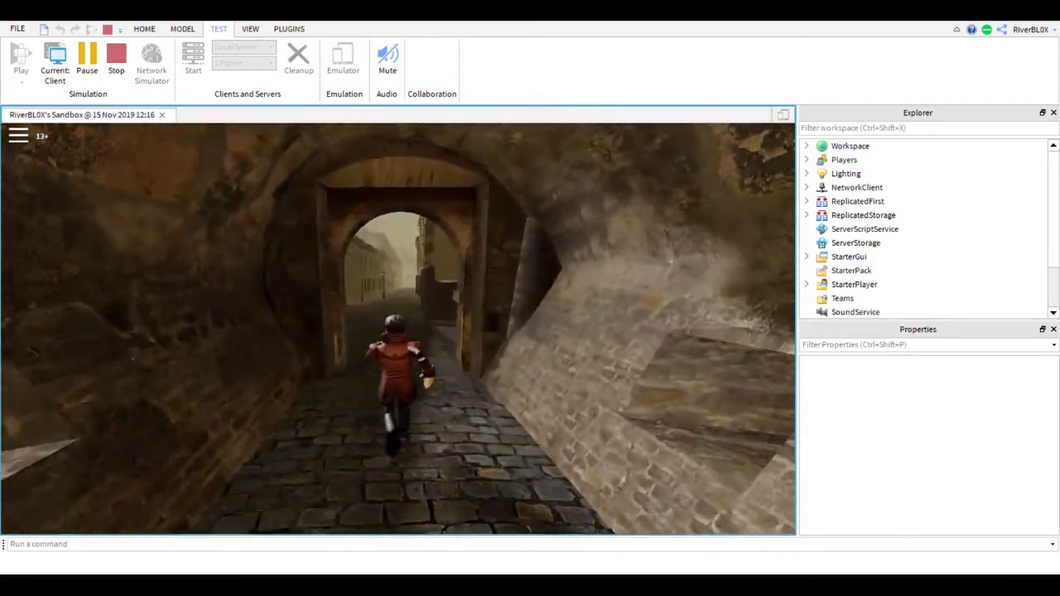
{"action": "key", "text": "w"}
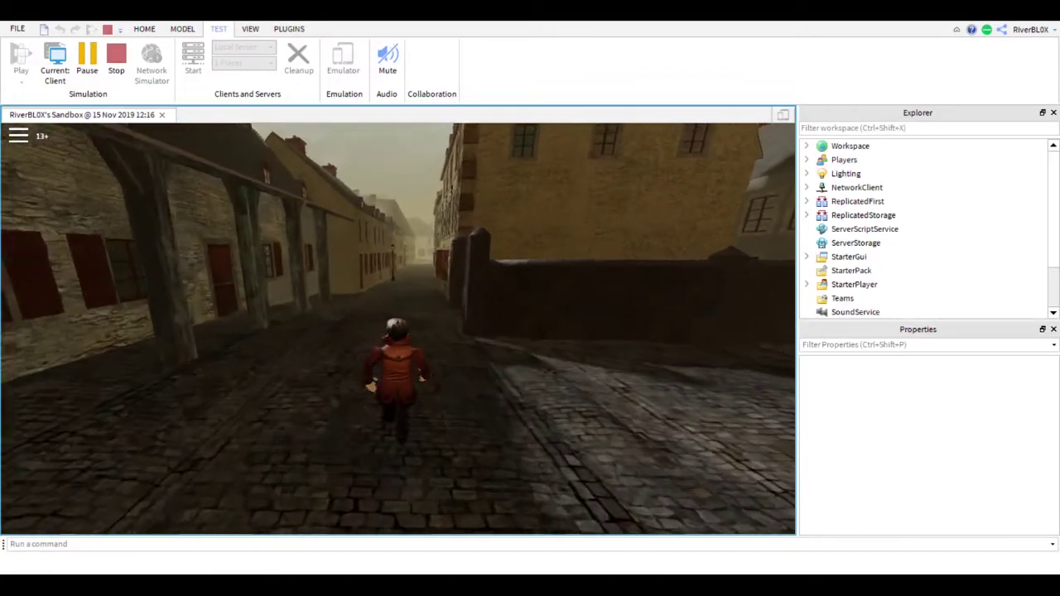
{"action": "key", "text": "w"}
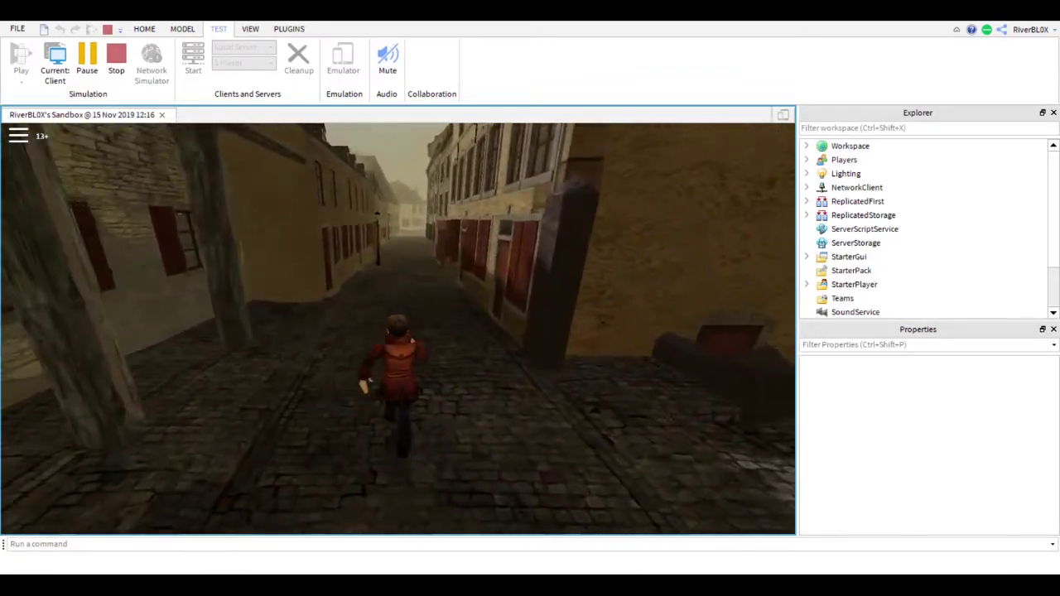
{"action": "key", "text": "w"}
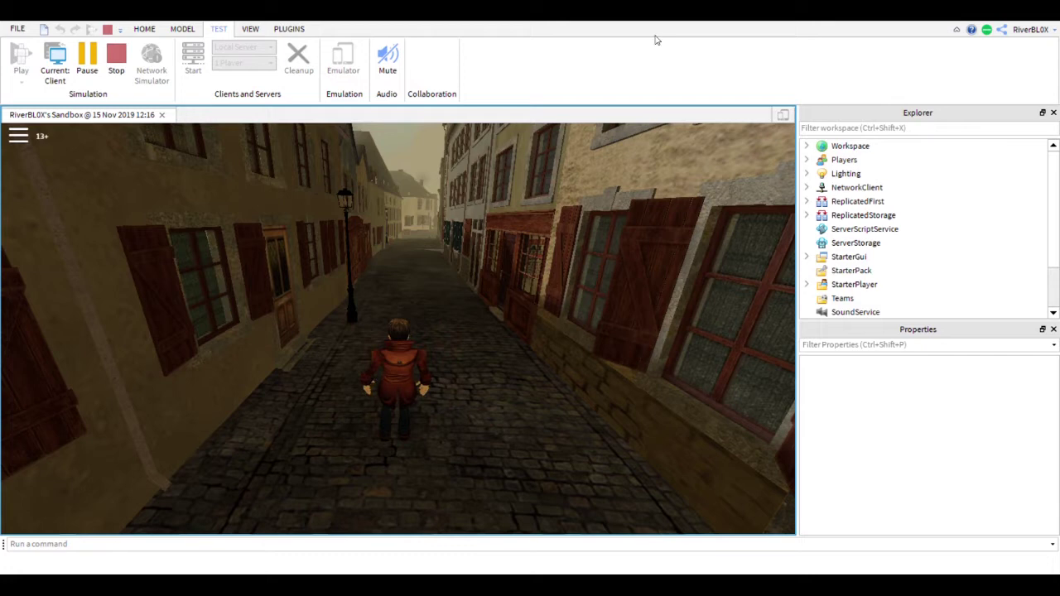
{"action": "left_click", "coordinate": [120, 57]}
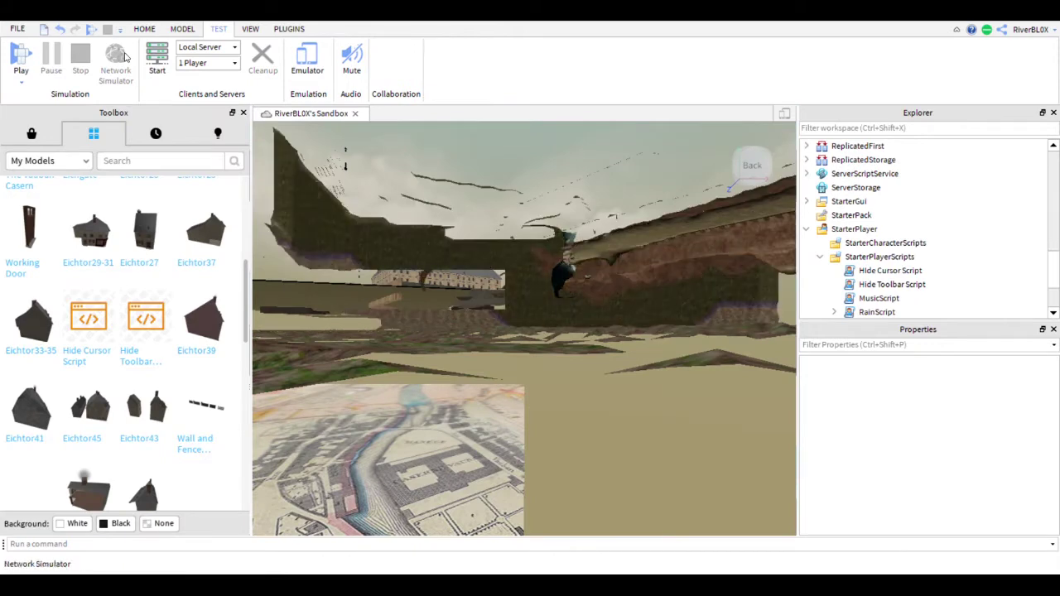
Step: Insert a new block part over the slate roof of the long building
{"action": "key", "text": "w"}
{"action": "mouse_move", "coordinate": [508, 307]}
{"action": "right_mouse_down"}
{"action": "mouse_move", "coordinate": [527, 321]}
{"action": "mouse_move", "coordinate": [509, 308]}
{"action": "right_mouse_up"}
{"action": "key", "text": "w"}
{"action": "key", "text": "w"}
{"action": "key", "text": "w"}
{"action": "key", "text": "w"}
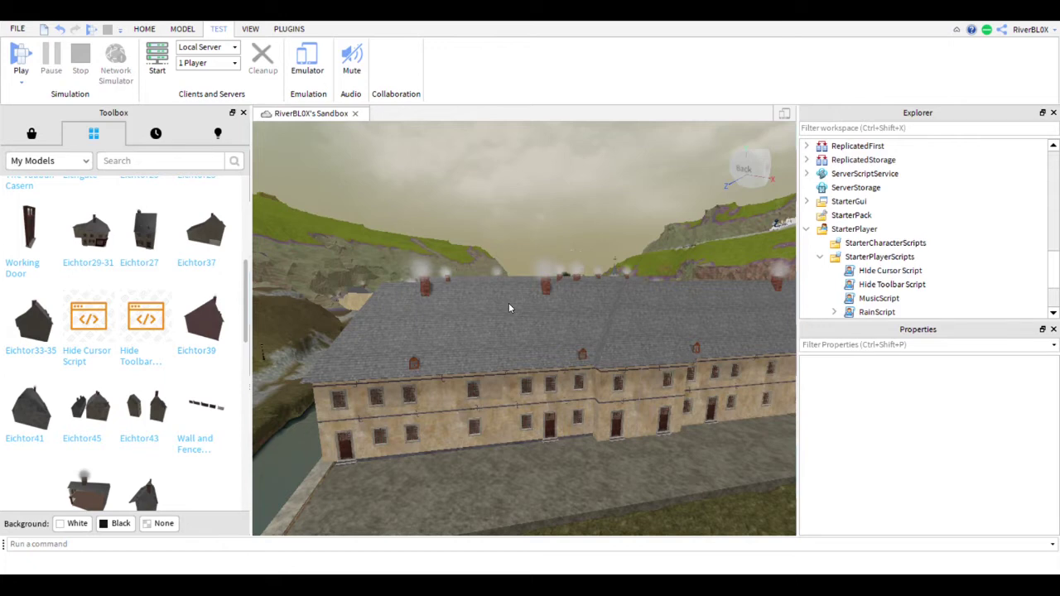
{"action": "left_click", "coordinate": [182, 29]}
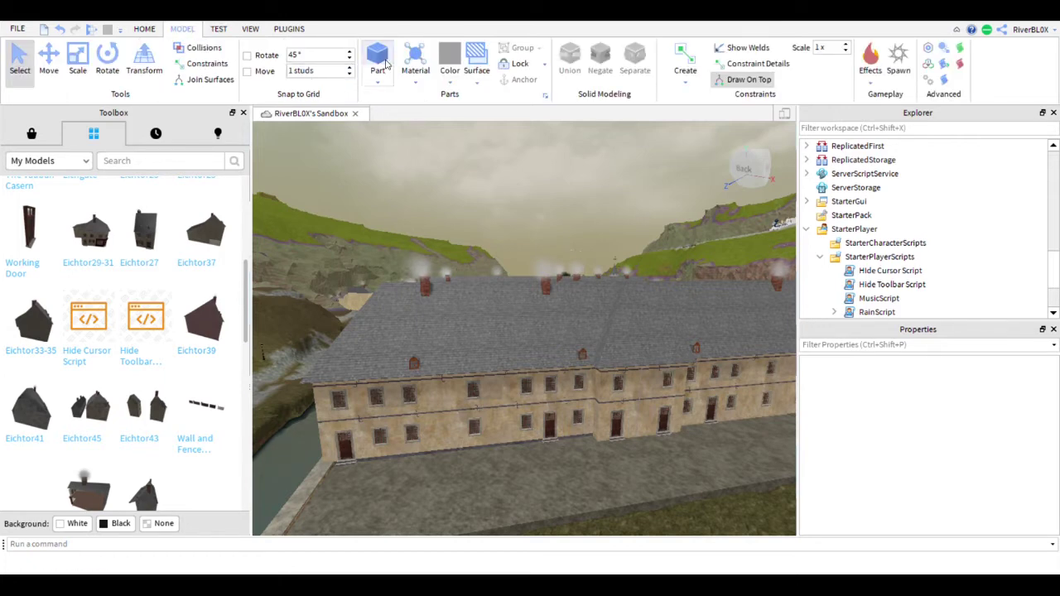
{"action": "left_click", "coordinate": [383, 63]}
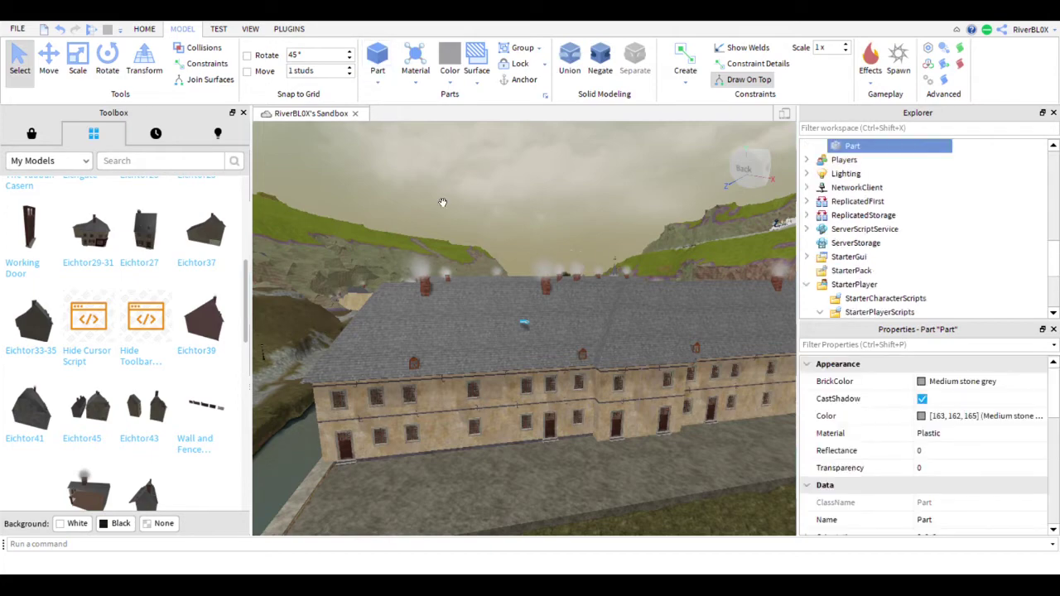
Step: Scale the new part lengthwise into a long strip reaching across the building and both sides of the river valley
{"action": "key", "text": "f"}
{"action": "mouse_move", "coordinate": [510, 263]}
{"action": "right_mouse_down"}
{"action": "mouse_move", "coordinate": [528, 284]}
{"action": "mouse_move", "coordinate": [511, 264]}
{"action": "right_mouse_up"}
{"action": "scroll", "coordinate": [511, 264], "scroll_direction": "down", "scroll_amount": 5}
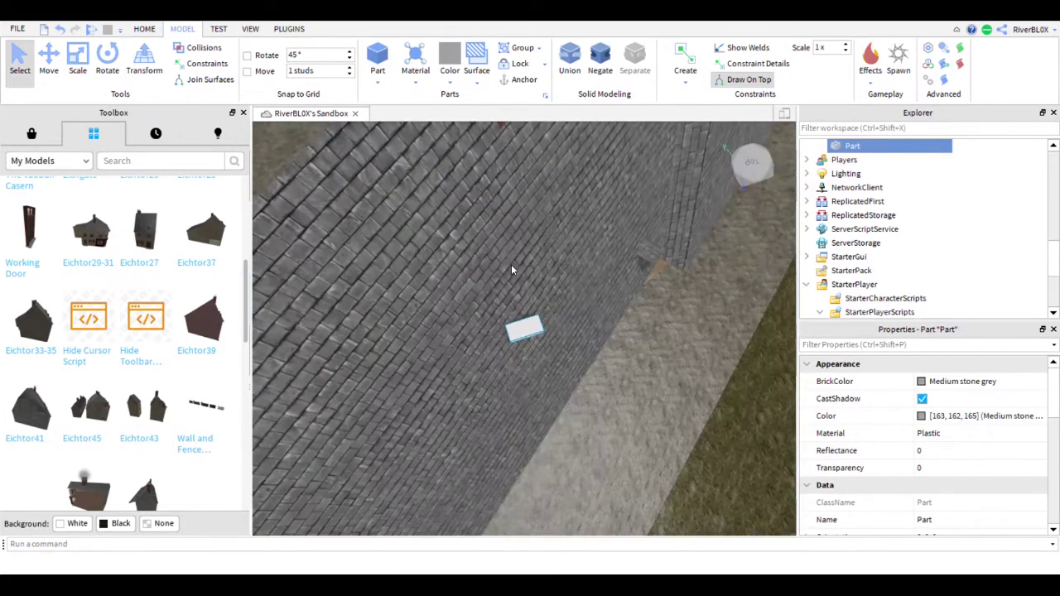
{"action": "left_click", "coordinate": [77, 62]}
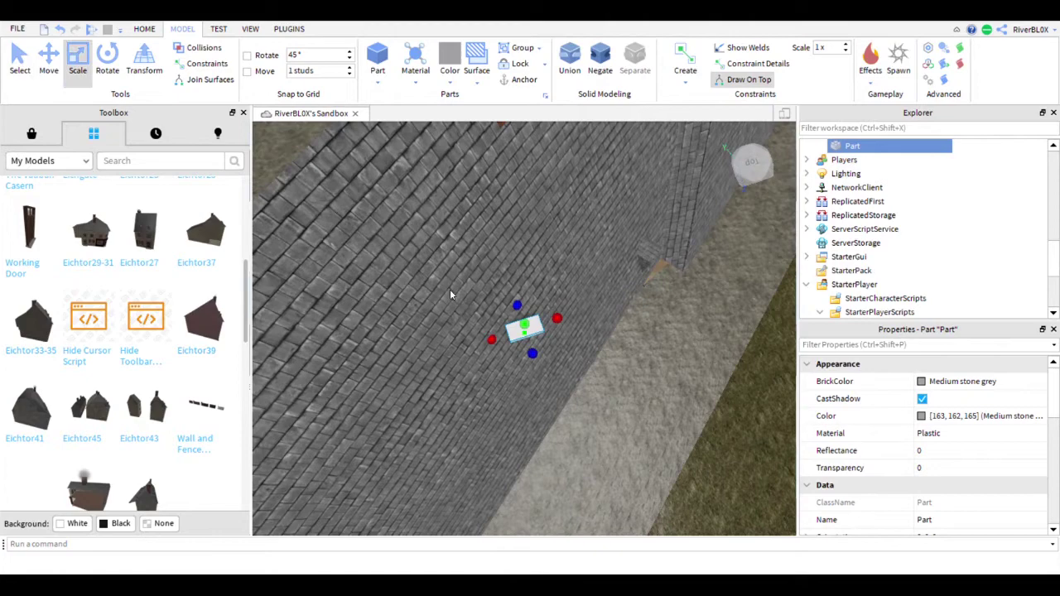
{"action": "scroll", "coordinate": [560, 339], "scroll_direction": "down", "scroll_amount": 4}
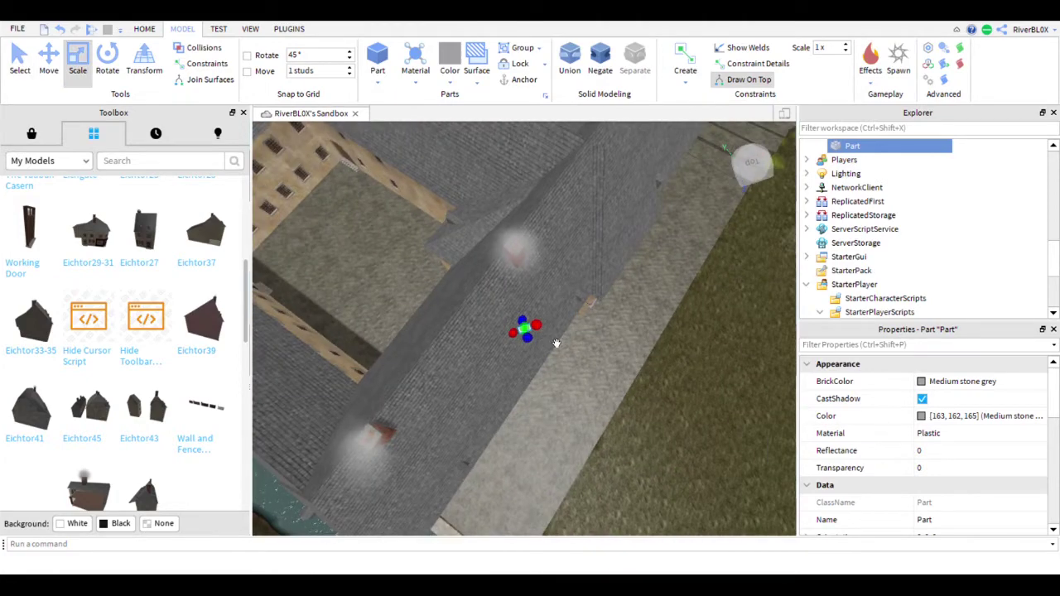
{"action": "left_click_drag", "start_coordinate": [556, 342], "coordinate": [777, 242]}
{"action": "scroll", "coordinate": [716, 290], "scroll_direction": "down", "scroll_amount": 3}
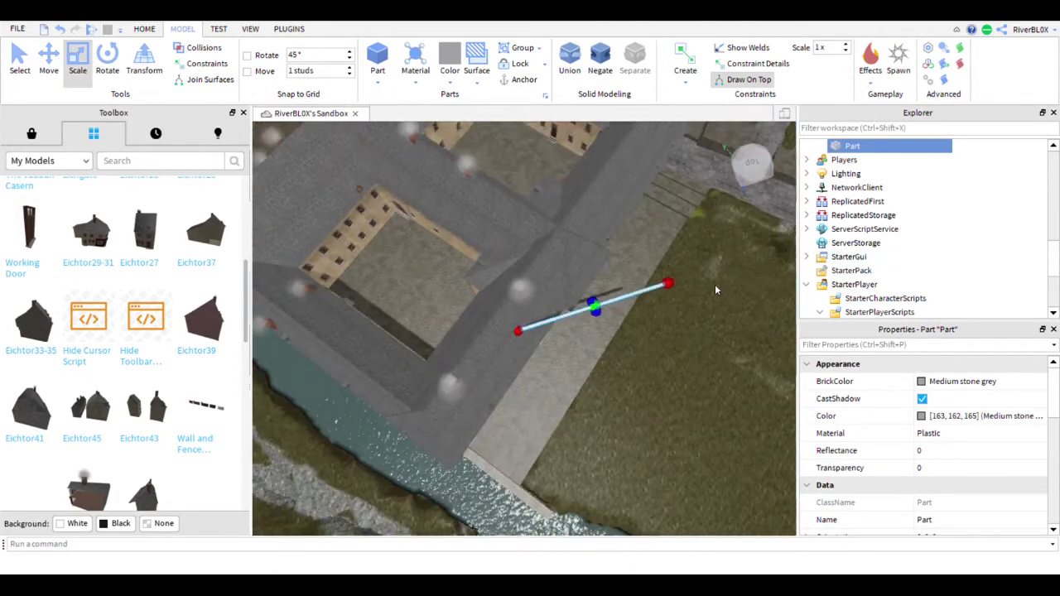
{"action": "scroll", "coordinate": [714, 284], "scroll_direction": "down", "scroll_amount": 8}
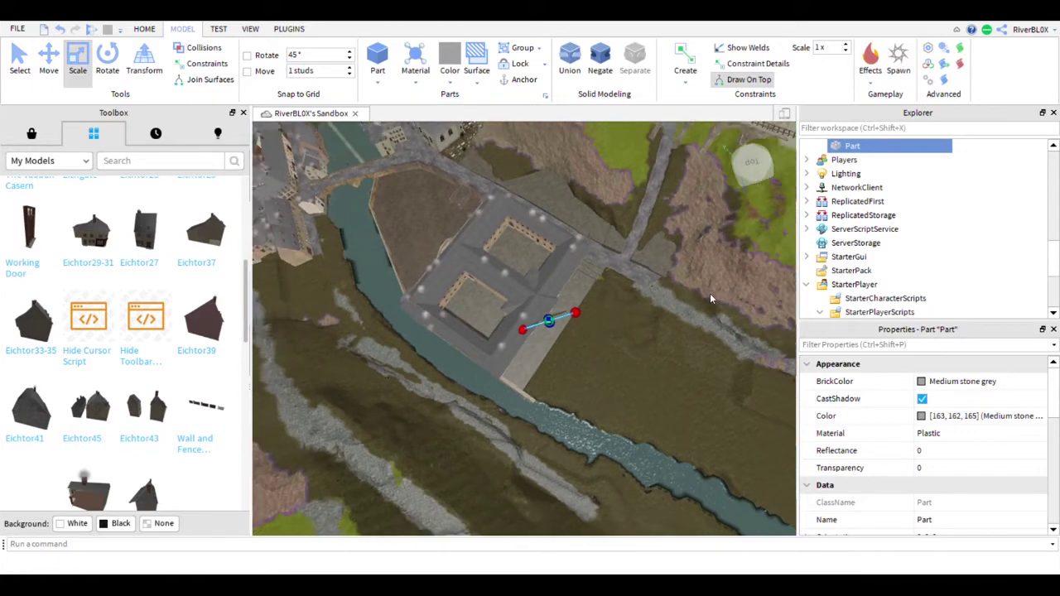
{"action": "scroll", "coordinate": [710, 299], "scroll_direction": "down", "scroll_amount": 2}
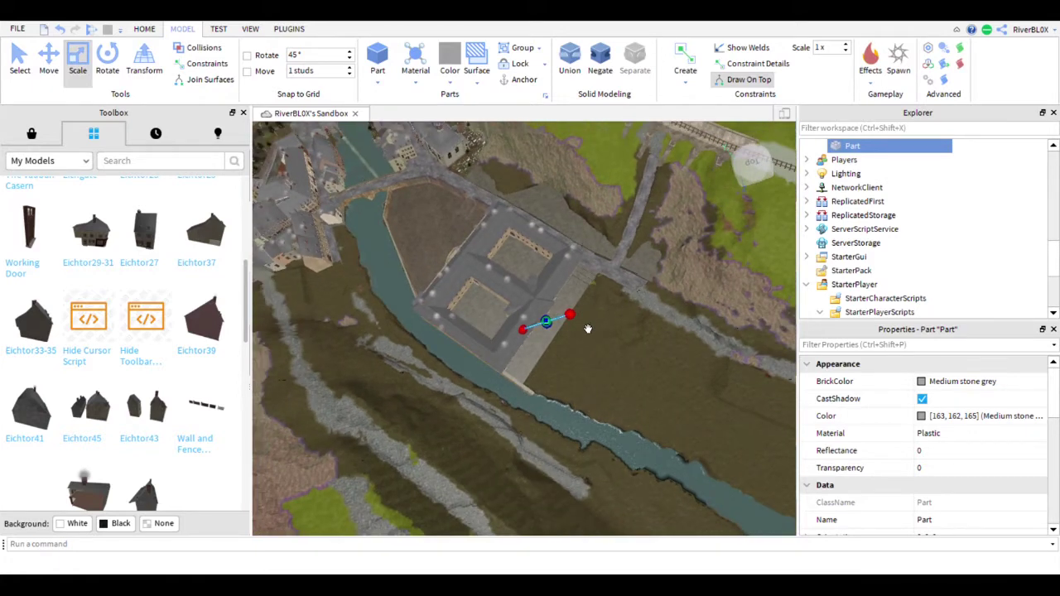
{"action": "left_click_drag", "start_coordinate": [587, 329], "coordinate": [464, 381]}
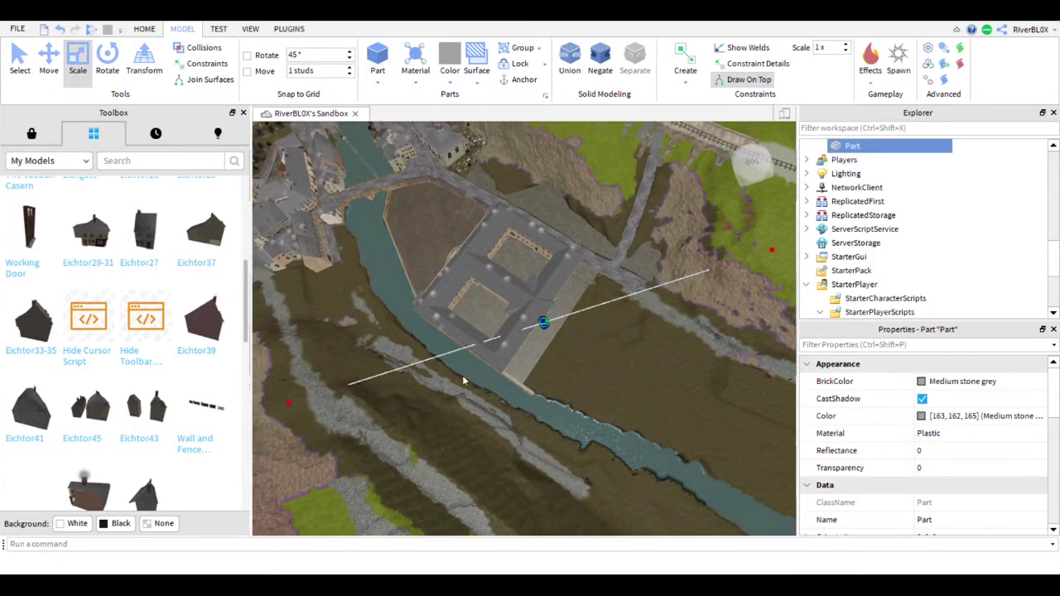
Step: Scale the strip in width so it forms a huge flat platform covering the buildings and surrounding valley
{"action": "scroll", "coordinate": [559, 344], "scroll_direction": "up", "scroll_amount": 5}
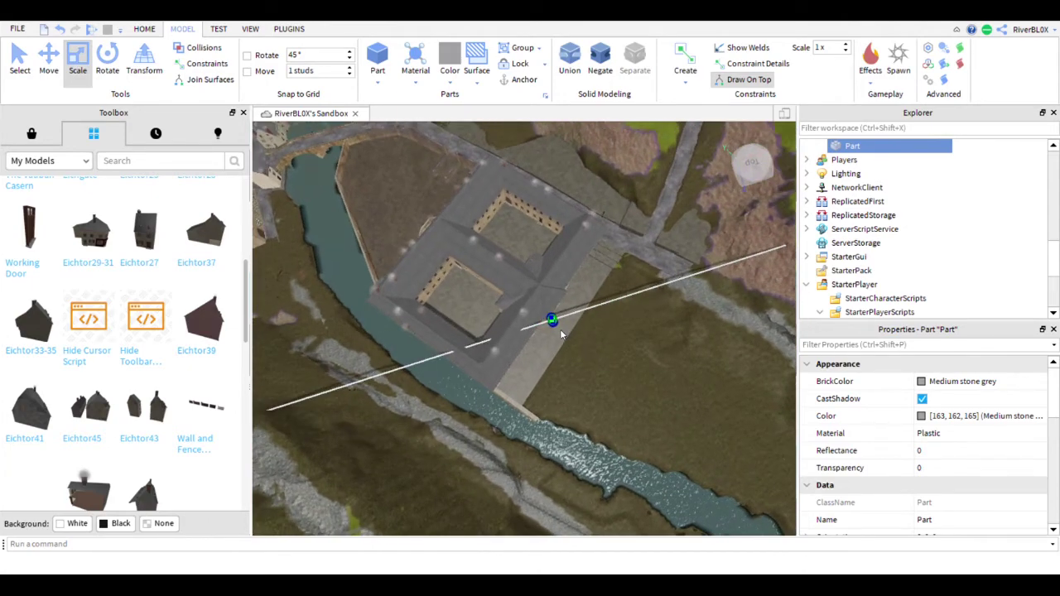
{"action": "left_click_drag", "start_coordinate": [559, 334], "coordinate": [471, 124]}
{"action": "scroll", "coordinate": [535, 216], "scroll_direction": "down", "scroll_amount": 5}
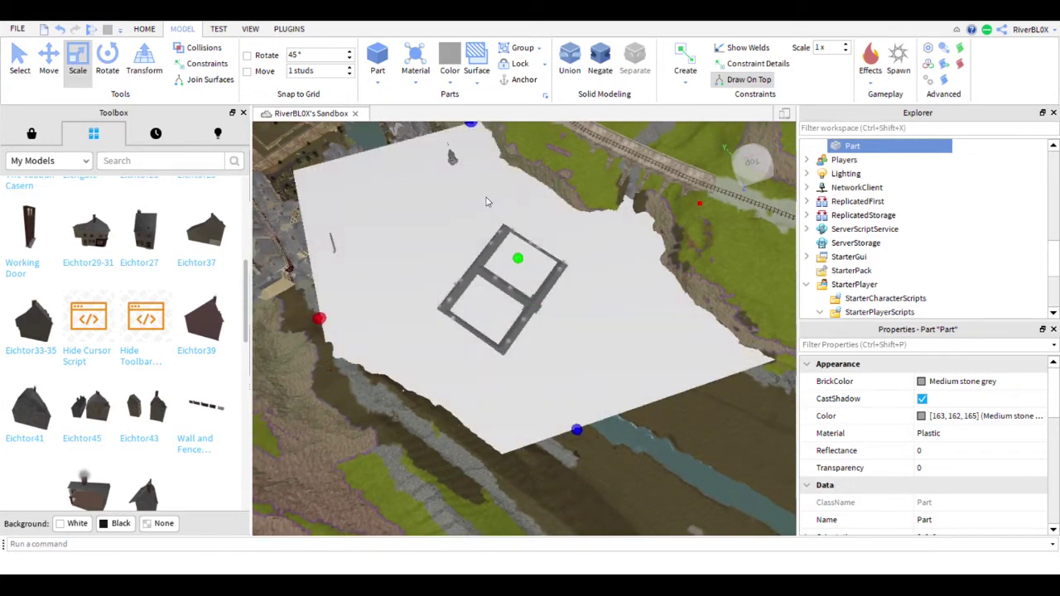
Step: Move the SpawnLocation from the Miscellaneous Game Parts folder onto the large platform, above the long building's courtyard block
{"action": "right_click_drag", "start_coordinate": [515, 238], "coordinate": [527, 249]}
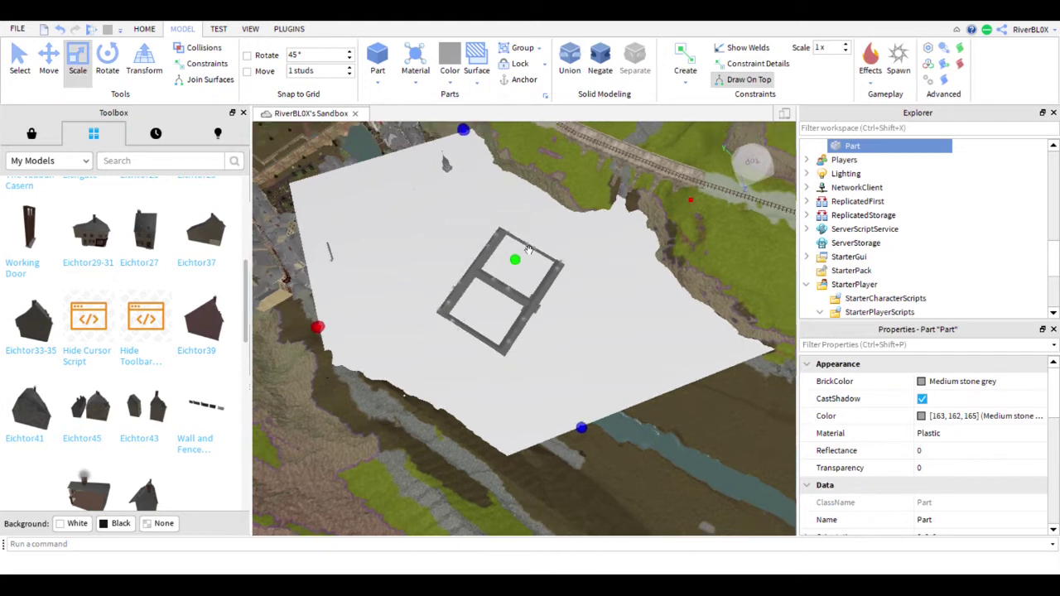
{"action": "scroll", "coordinate": [879, 212], "scroll_direction": "up", "scroll_amount": 8}
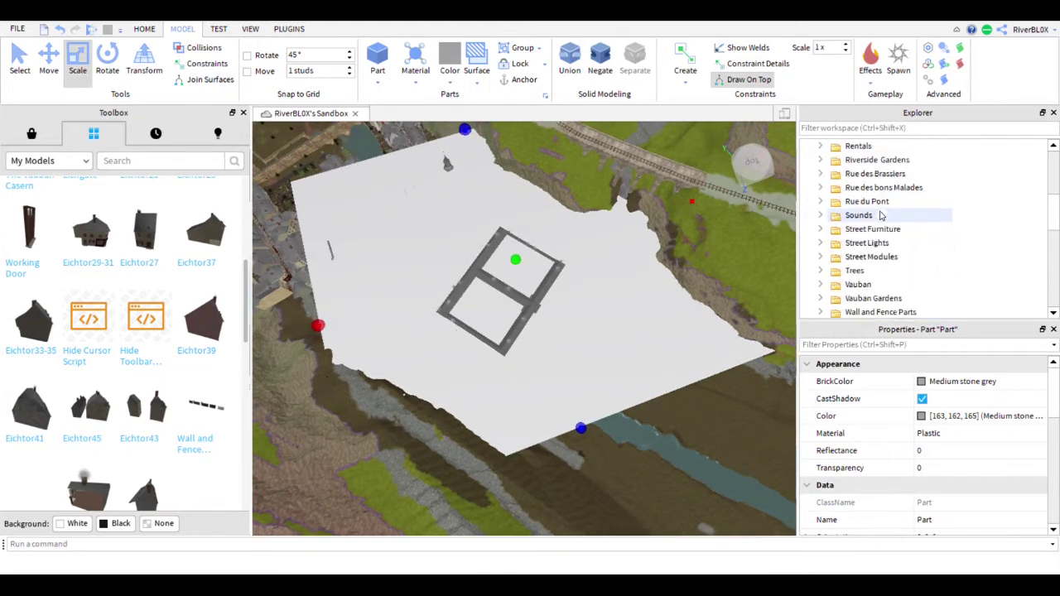
{"action": "scroll", "coordinate": [879, 212], "scroll_direction": "up", "scroll_amount": 1}
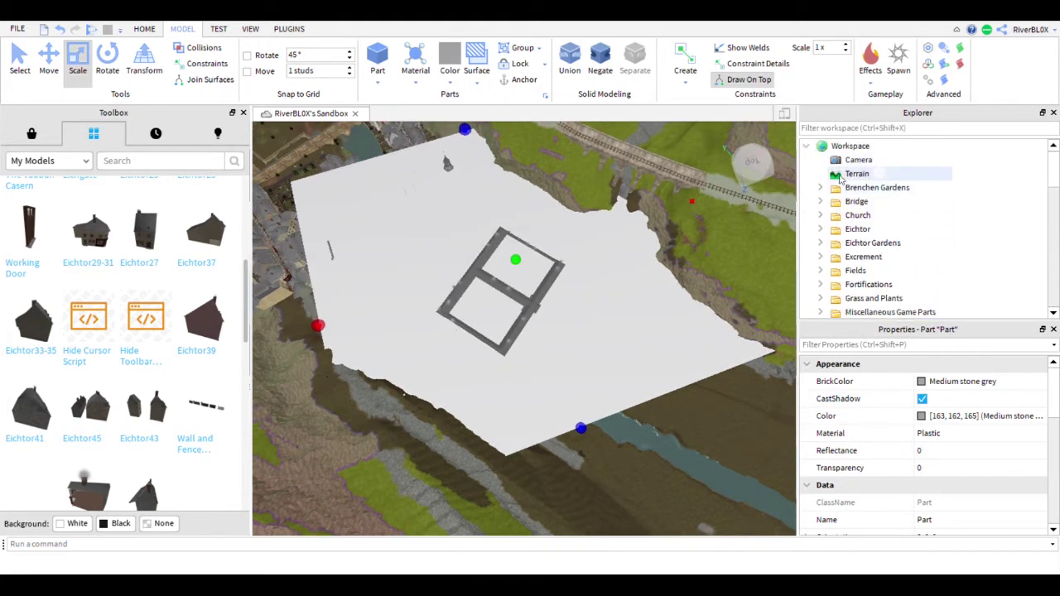
{"action": "scroll", "coordinate": [870, 232], "scroll_direction": "down", "scroll_amount": 3}
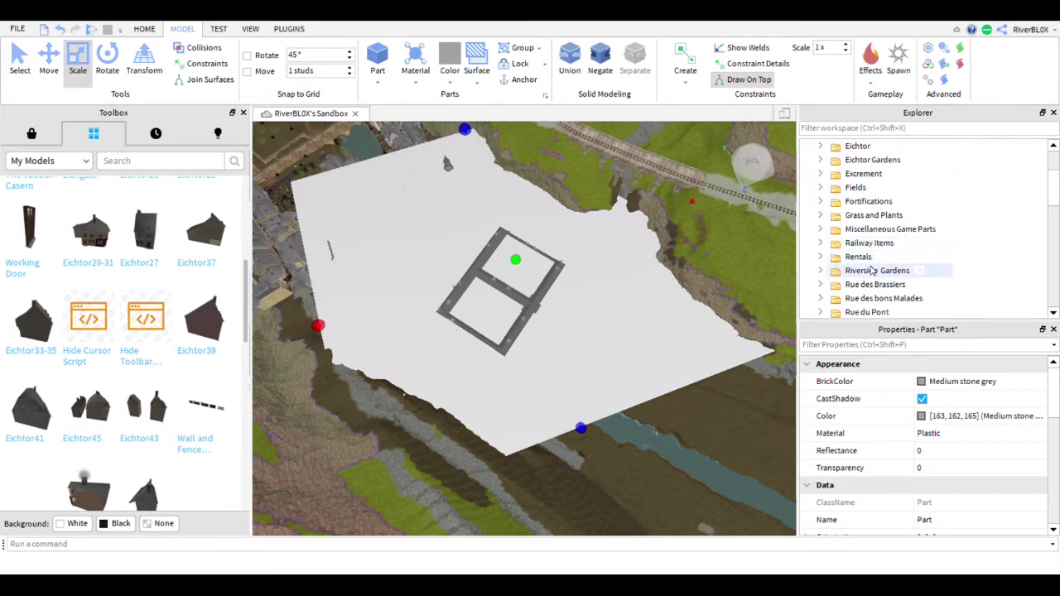
{"action": "scroll", "coordinate": [871, 270], "scroll_direction": "down", "scroll_amount": 2}
{"action": "scroll", "coordinate": [872, 270], "scroll_direction": "up", "scroll_amount": 1}
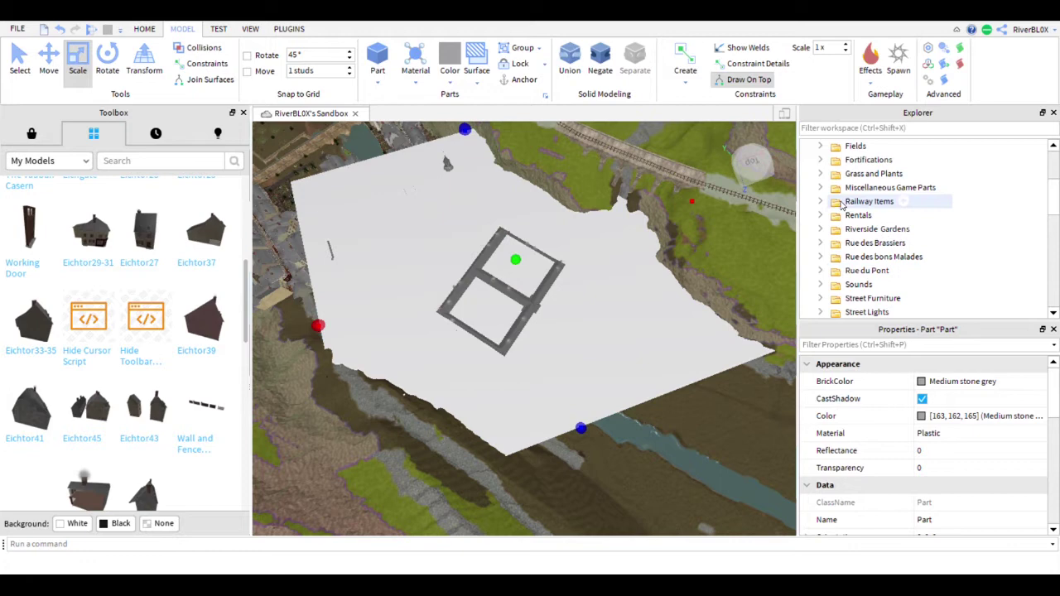
{"action": "left_click", "coordinate": [821, 188]}
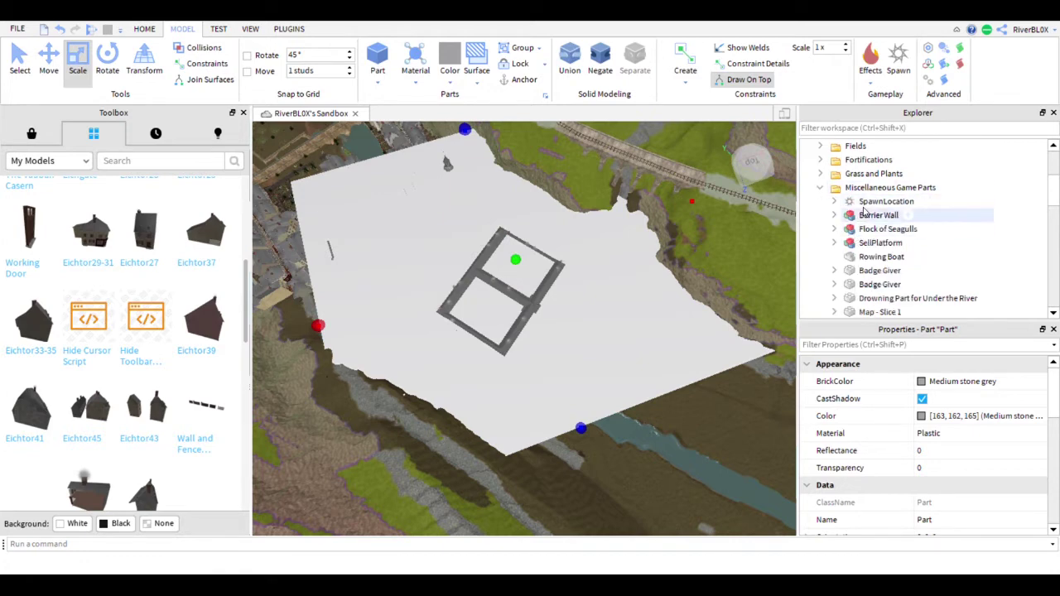
{"action": "left_click", "coordinate": [884, 201]}
{"action": "left_click", "coordinate": [51, 64]}
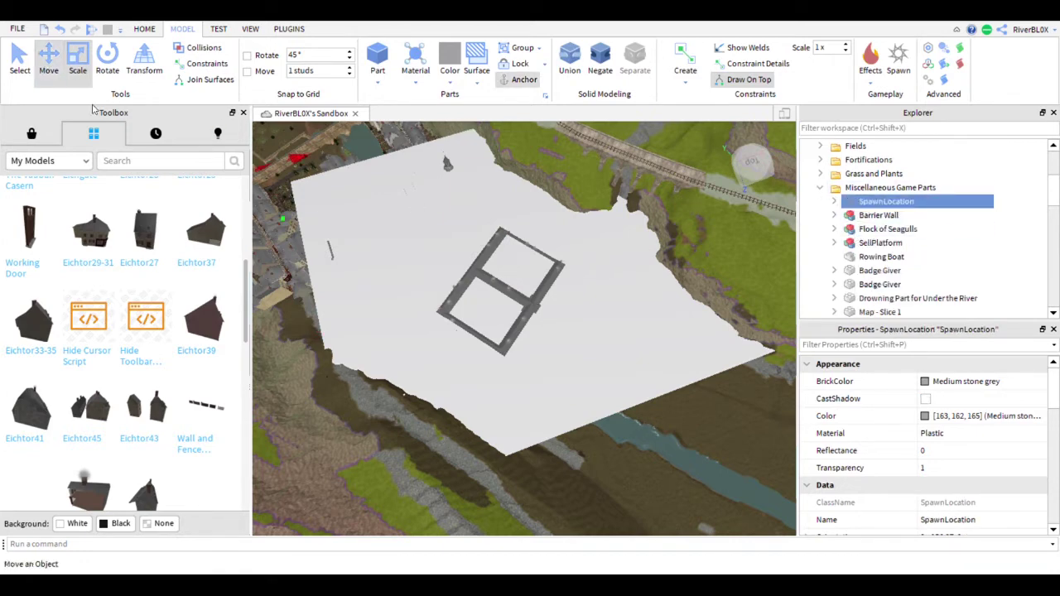
{"action": "right_click_drag", "start_coordinate": [348, 213], "coordinate": [457, 191]}
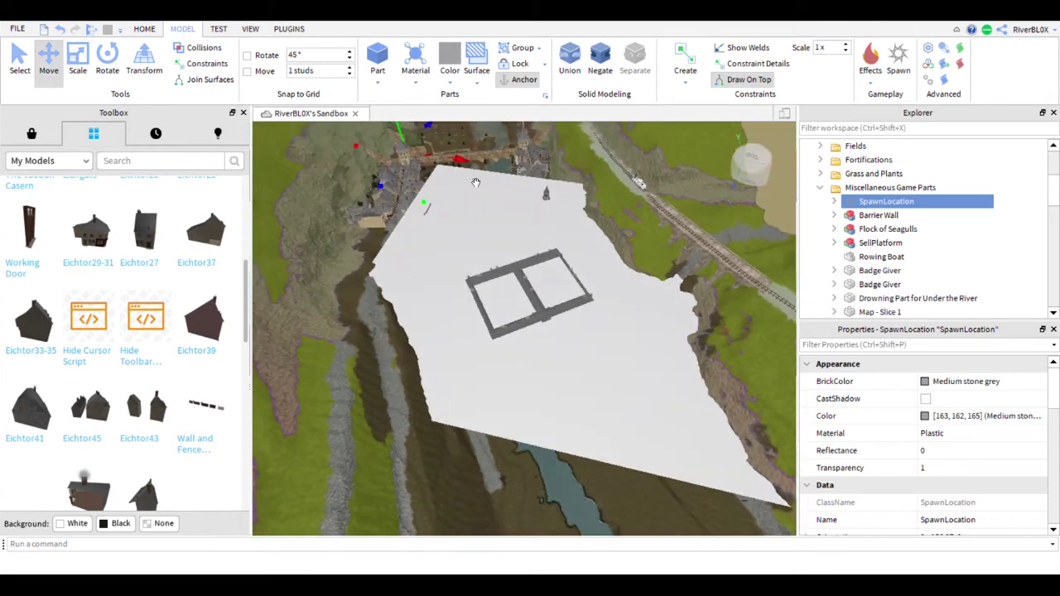
{"action": "left_click_drag", "start_coordinate": [477, 183], "coordinate": [551, 197]}
{"action": "left_click_drag", "start_coordinate": [585, 304], "coordinate": [587, 263]}
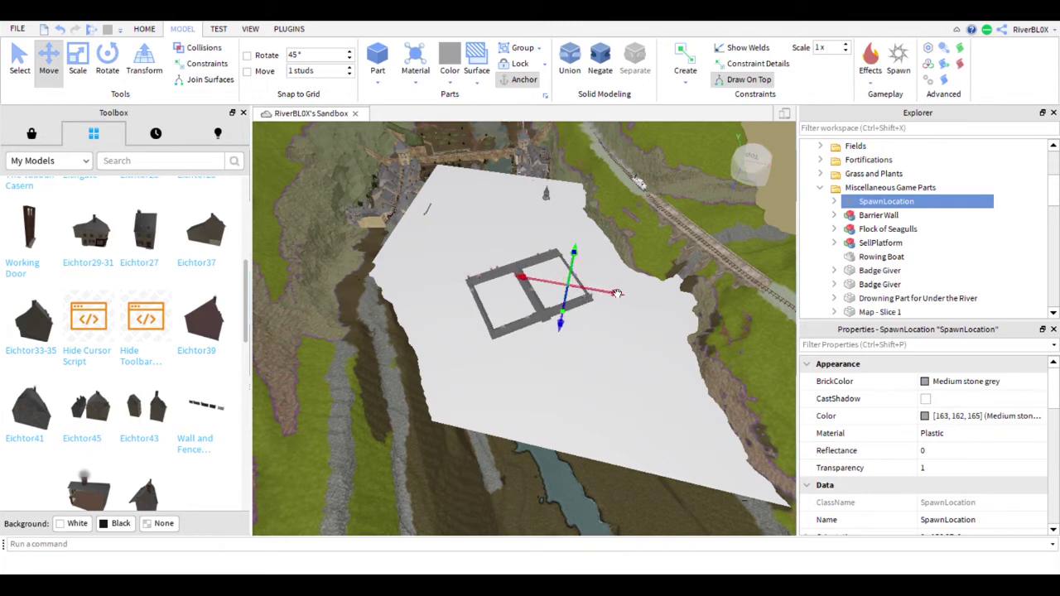
Step: Anchor the large platform part and set its transparency to 1
{"action": "left_click", "coordinate": [664, 420]}
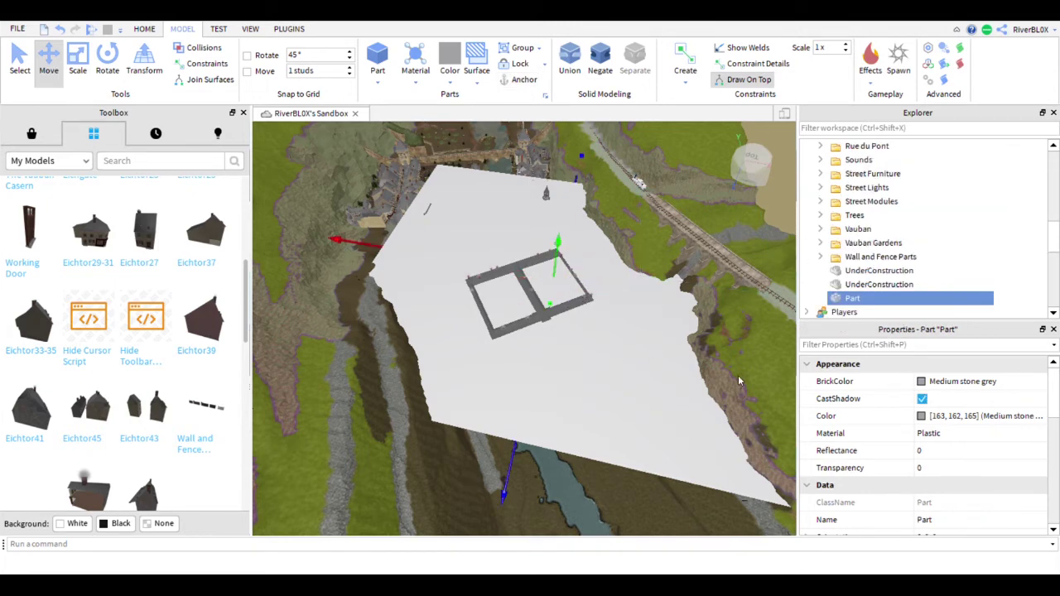
{"action": "left_click", "coordinate": [513, 80]}
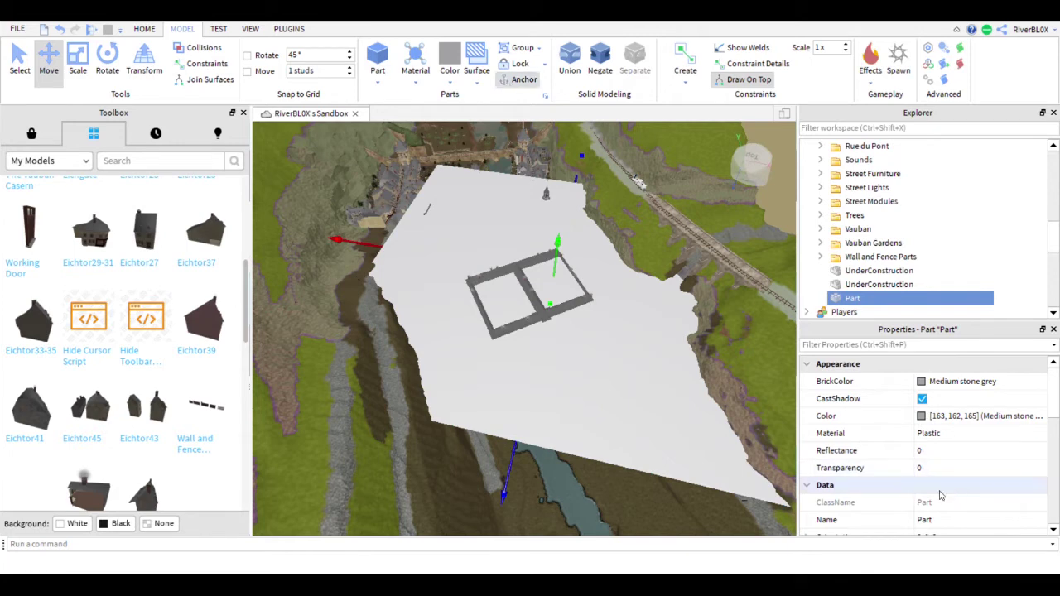
{"action": "left_click", "coordinate": [915, 469]}
{"action": "left_click_drag", "start_coordinate": [966, 471], "coordinate": [1057, 473]}
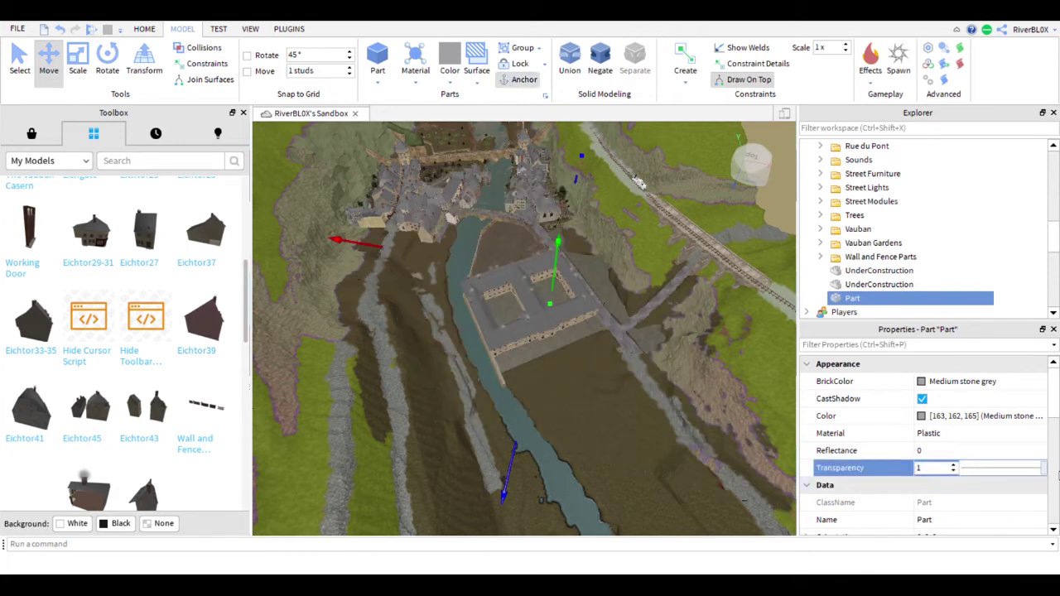
Step: Playtest the place and run and jump with the character across the invisible platform around the long building's roof
{"action": "left_click", "coordinate": [219, 29]}
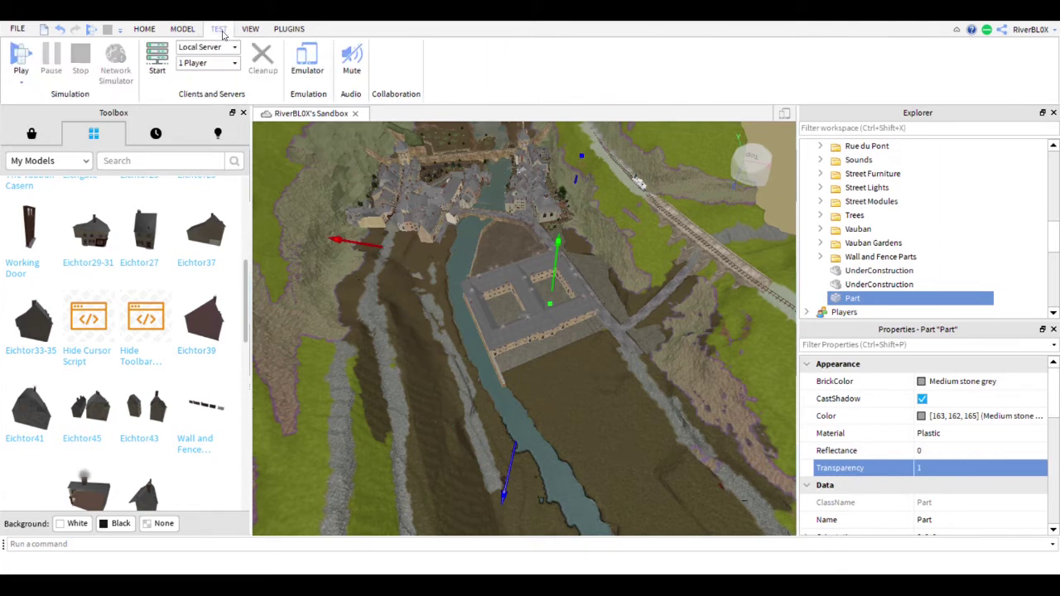
{"action": "left_click", "coordinate": [21, 64]}
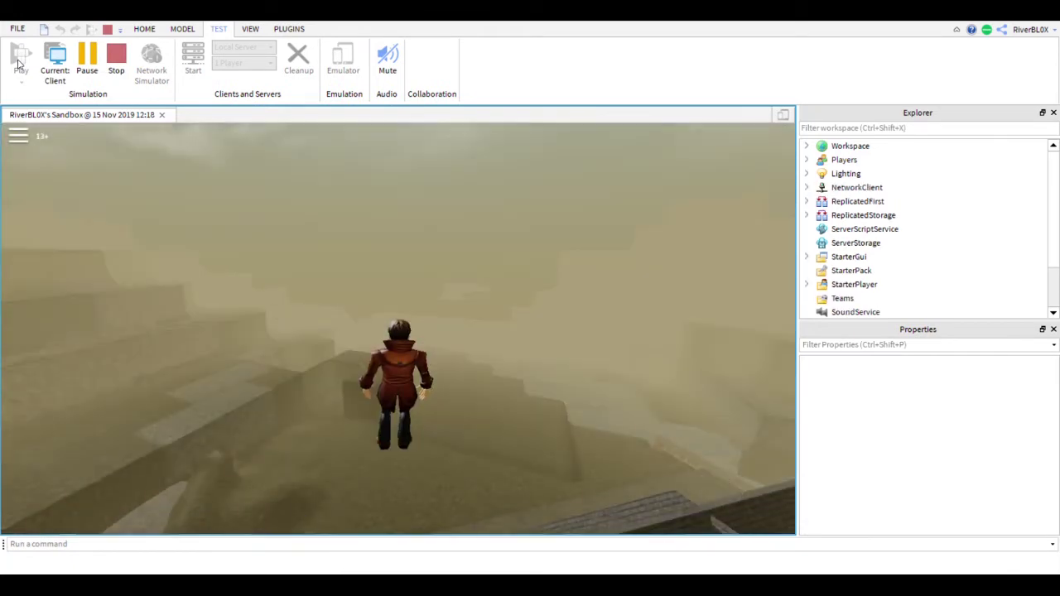
{"action": "key", "text": "w"}
{"action": "key", "text": "space"}
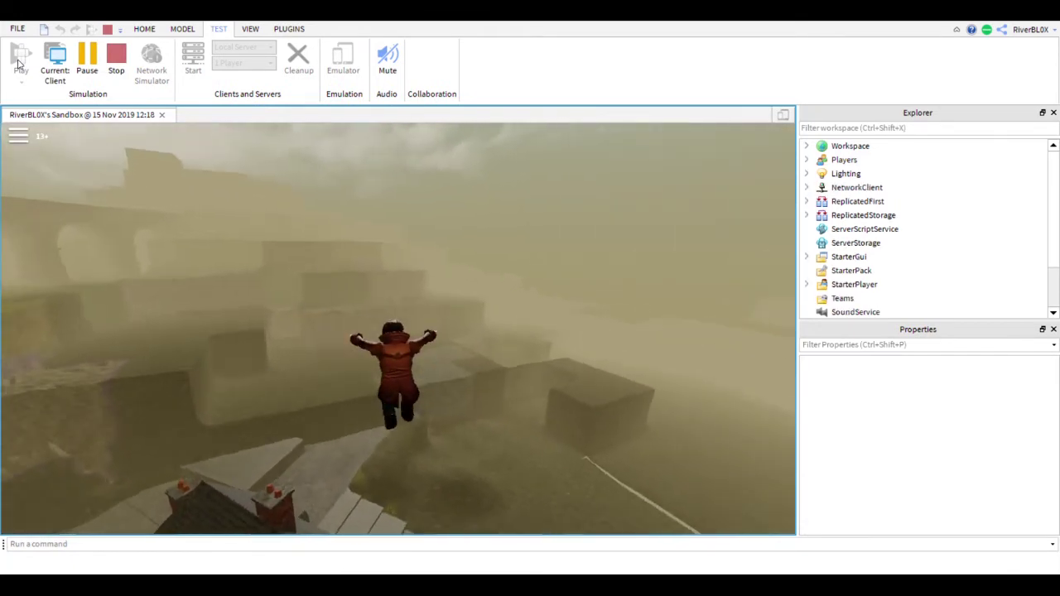
{"action": "key", "text": "w"}
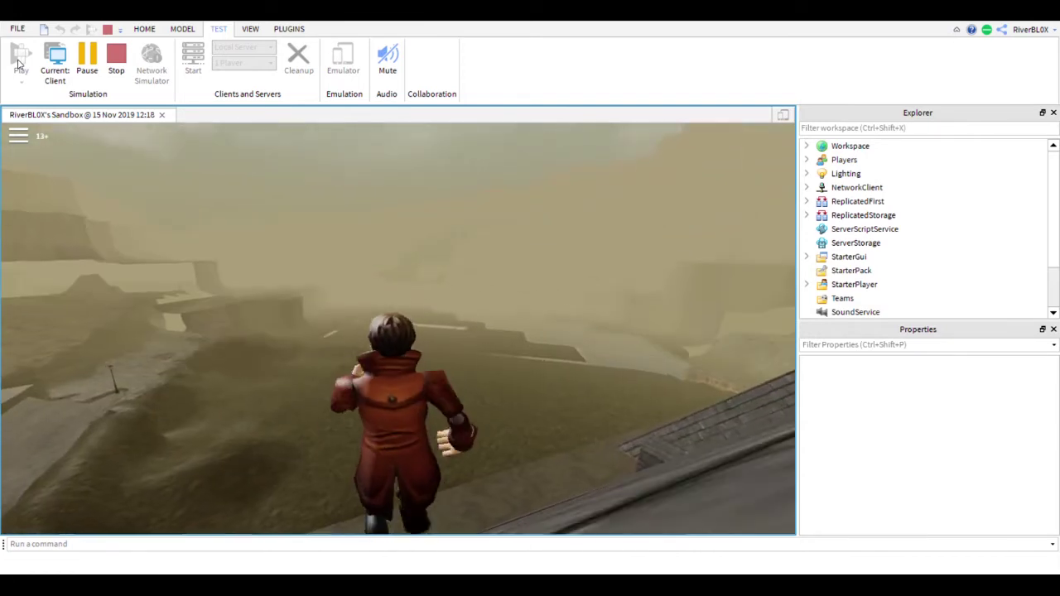
{"action": "key", "text": "w"}
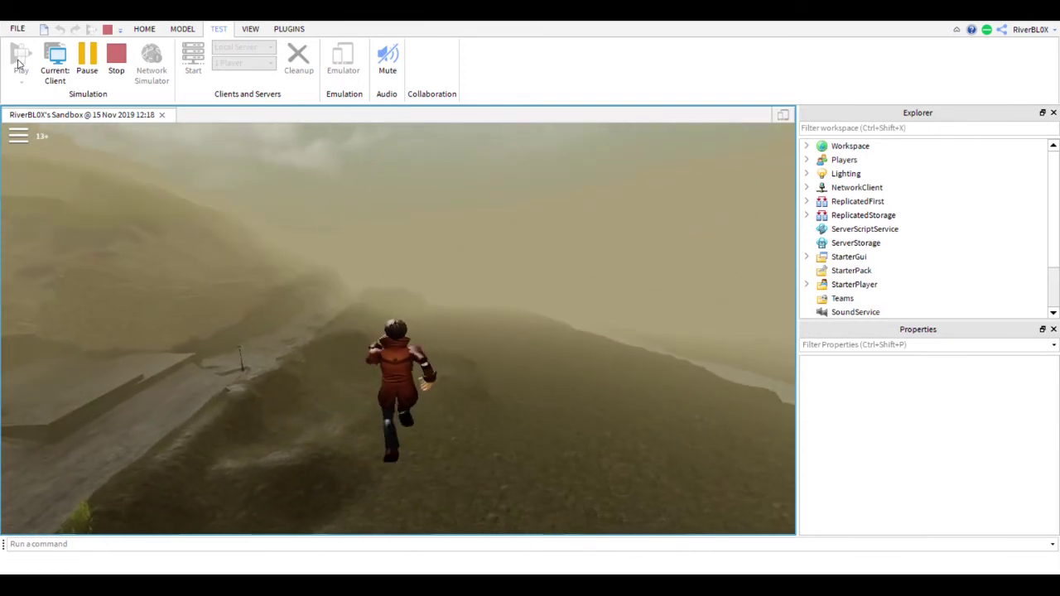
{"action": "key", "text": "w"}
{"action": "key", "text": "space"}
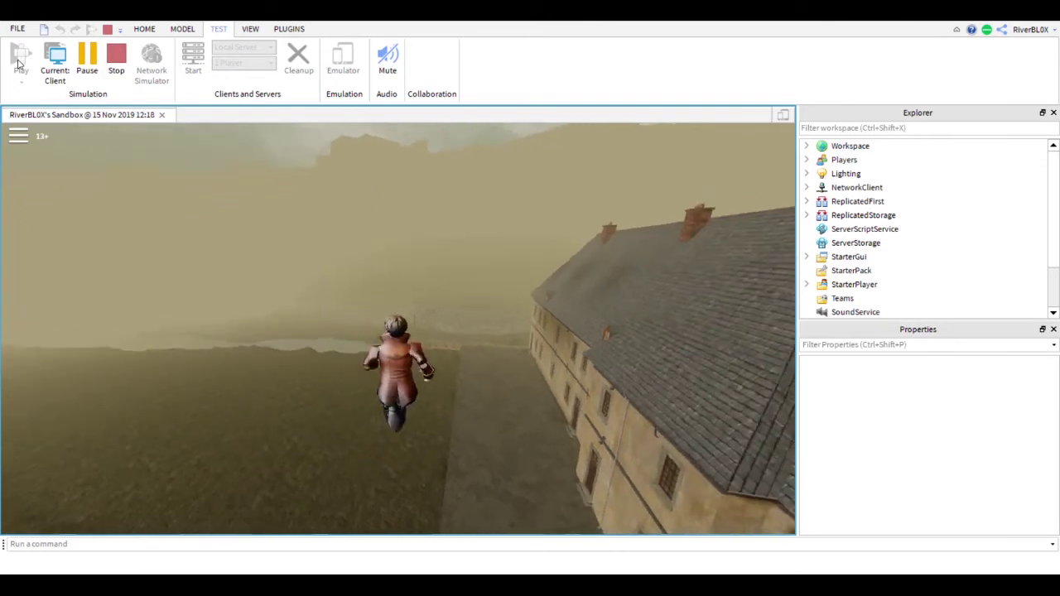
{"action": "key", "text": "w"}
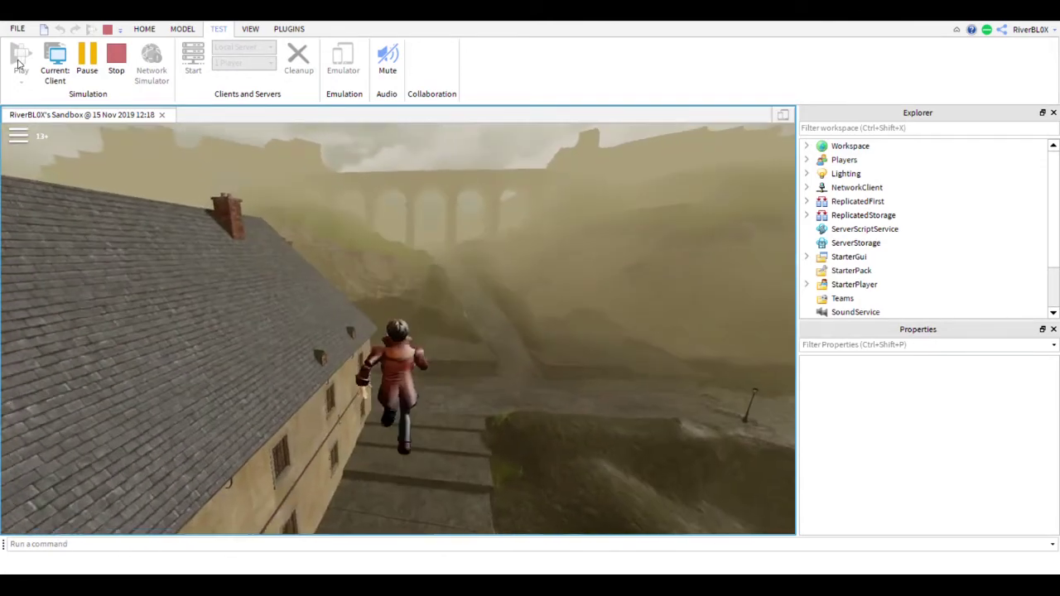
{"action": "key", "text": "w"}
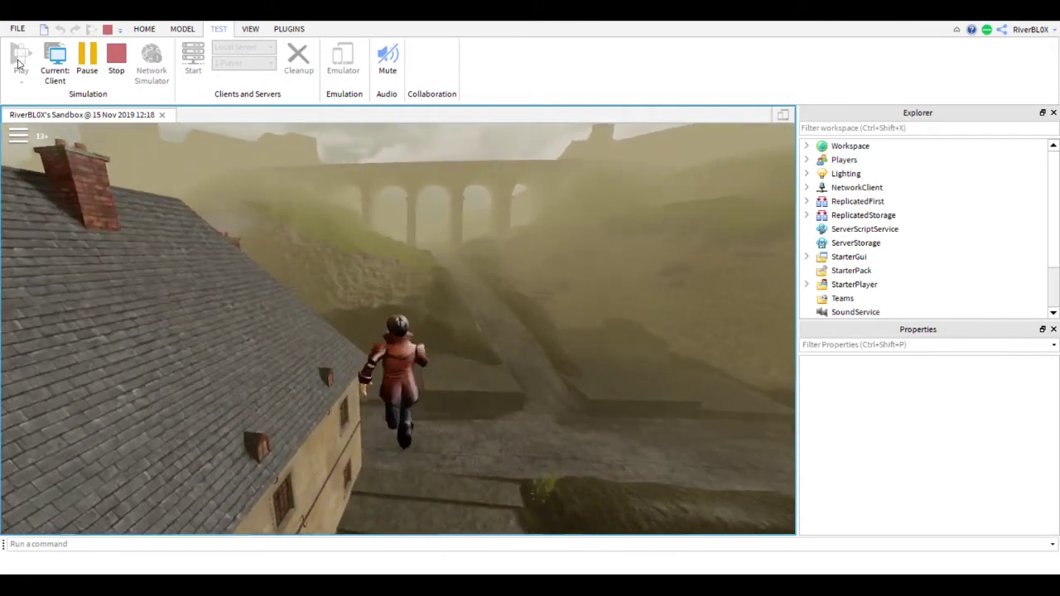
{"action": "key", "text": "w"}
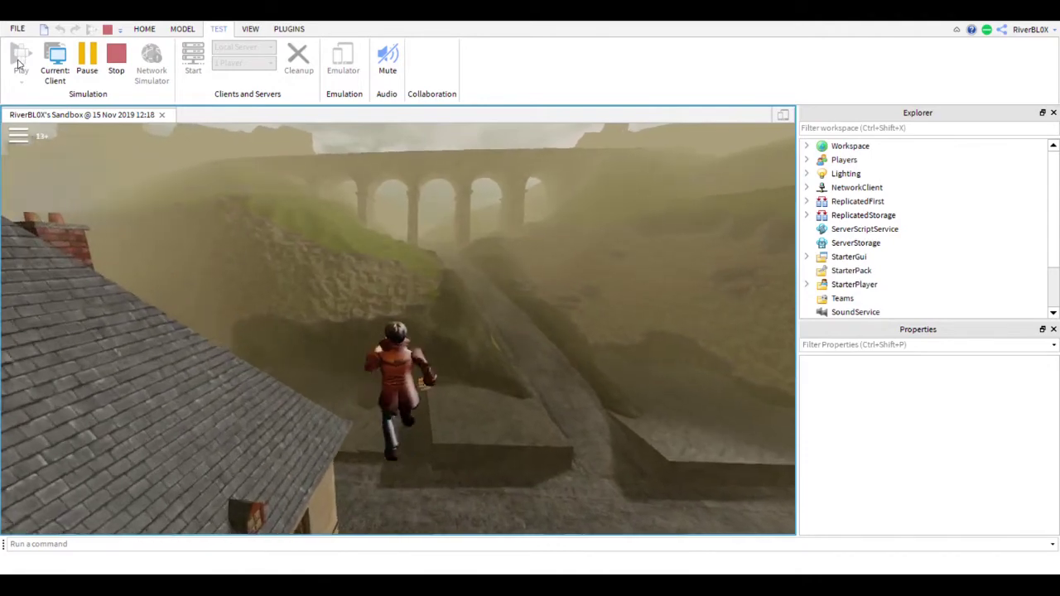
{"action": "key", "text": "Left"}
{"action": "key", "text": "w"}
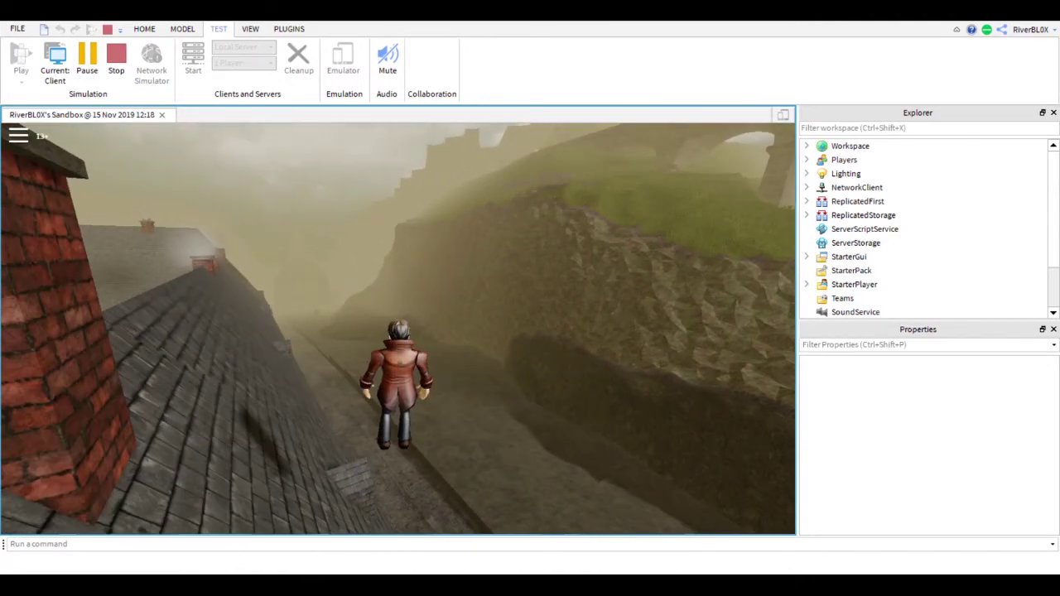
Step: Switch to first-person view, travel above the street past the church and over the town rooftops, and end the playtest
{"action": "scroll", "coordinate": [397, 329], "scroll_direction": "up", "scroll_amount": 5}
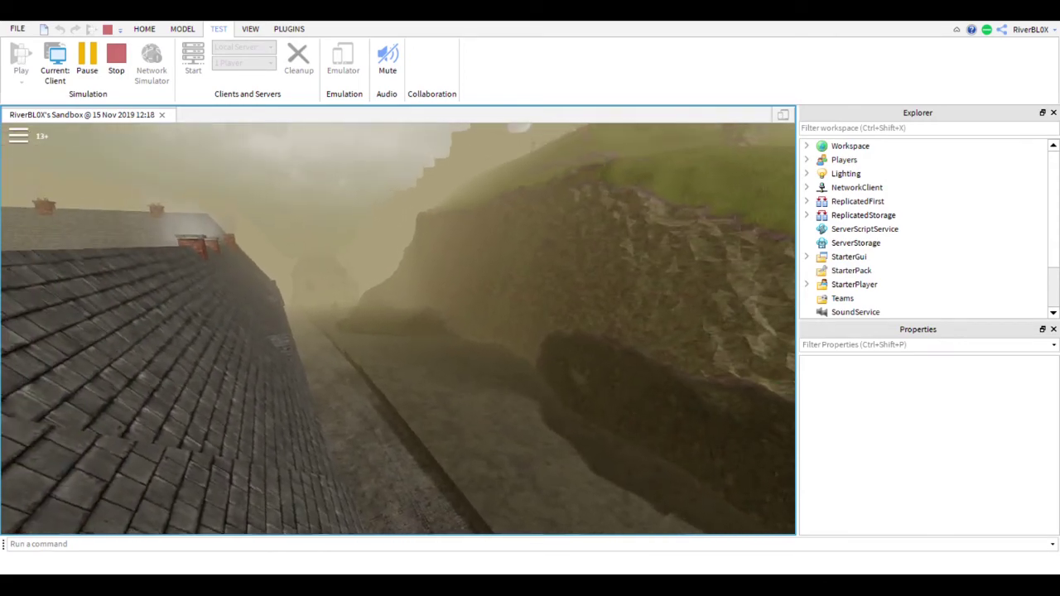
{"action": "key", "text": "w"}
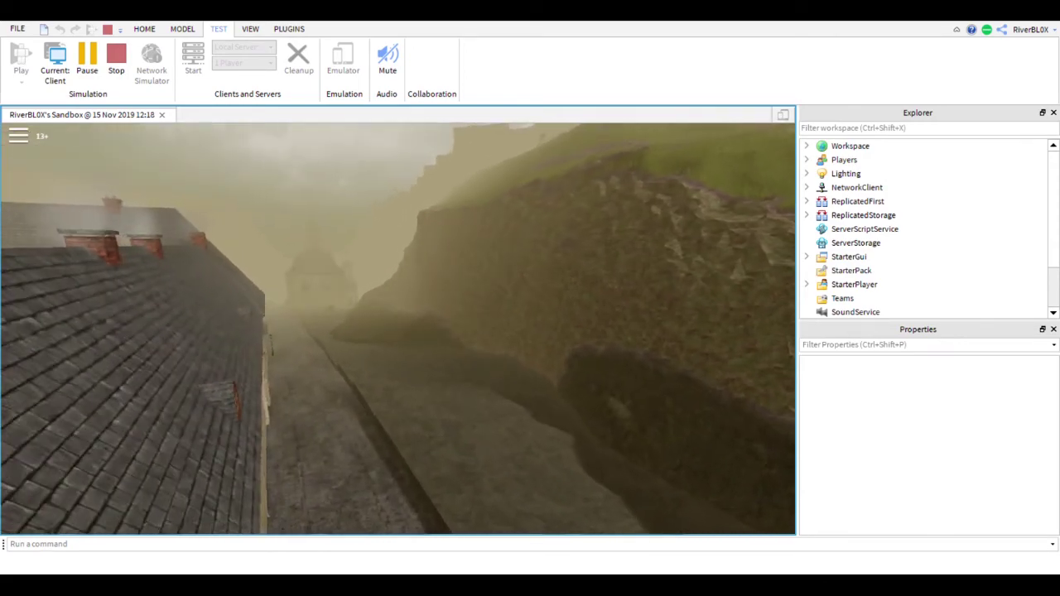
{"action": "key", "text": "w"}
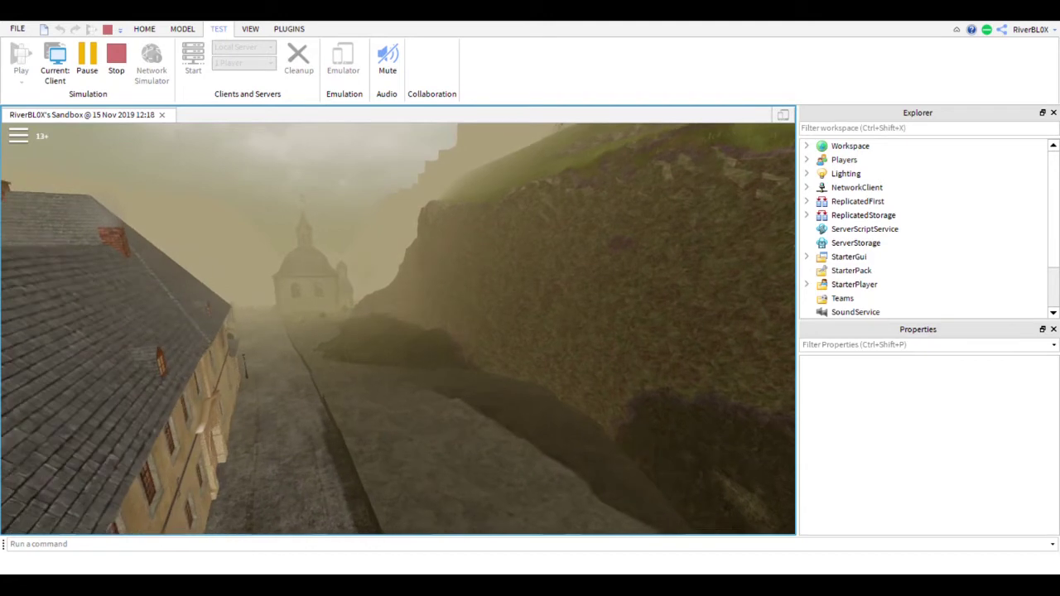
{"action": "key", "text": "w"}
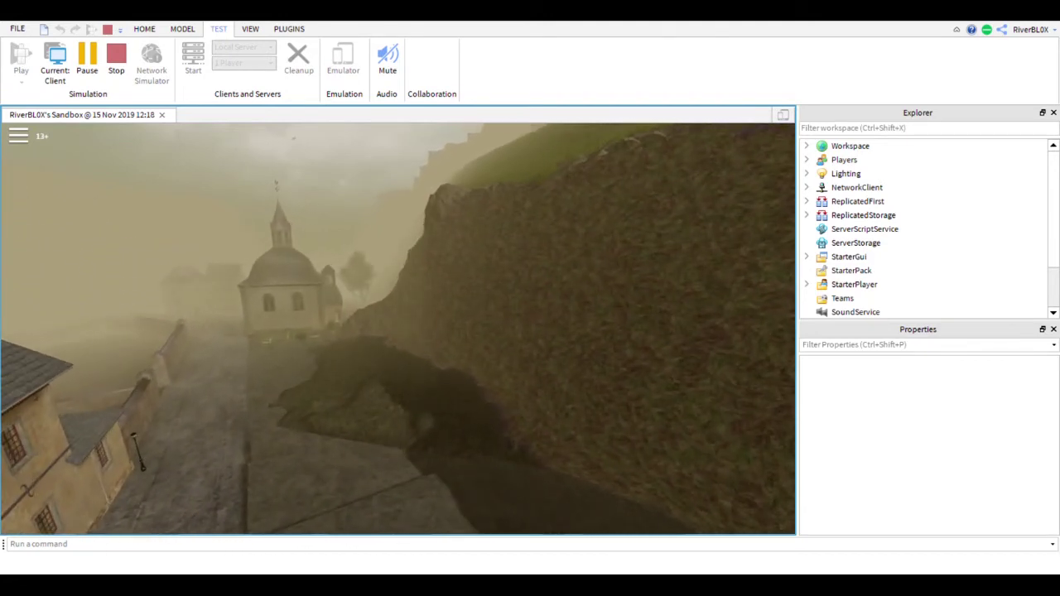
{"action": "key", "text": "w"}
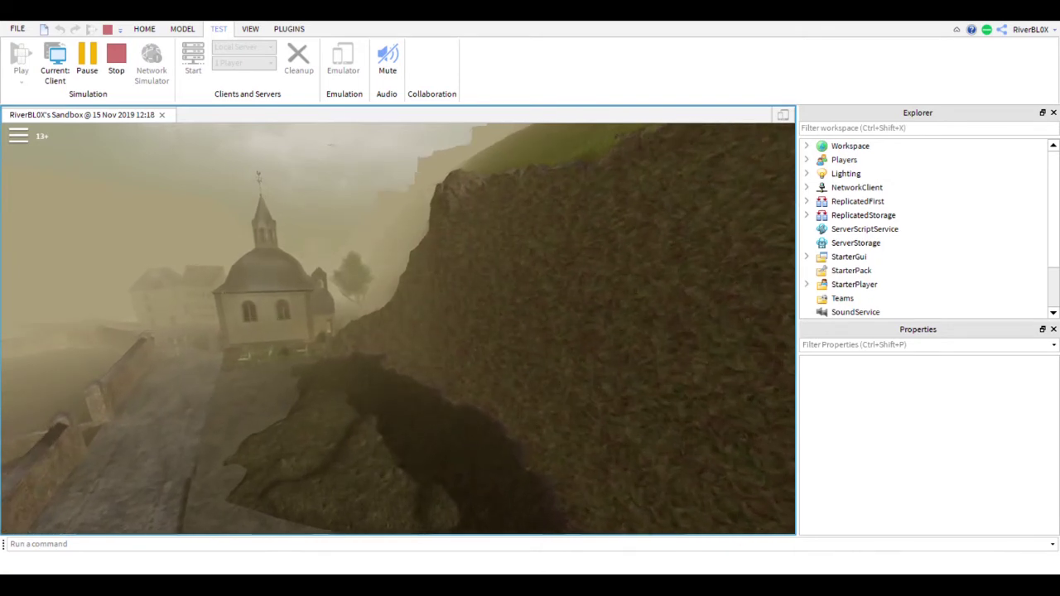
{"action": "key", "text": "w"}
{"action": "key", "text": "a"}
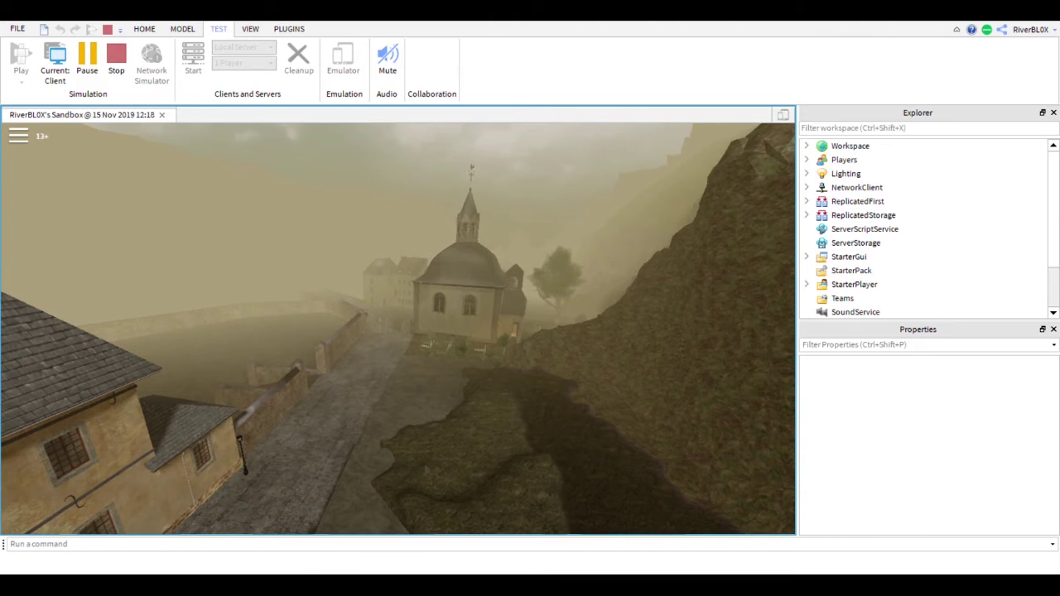
{"action": "key", "text": "w"}
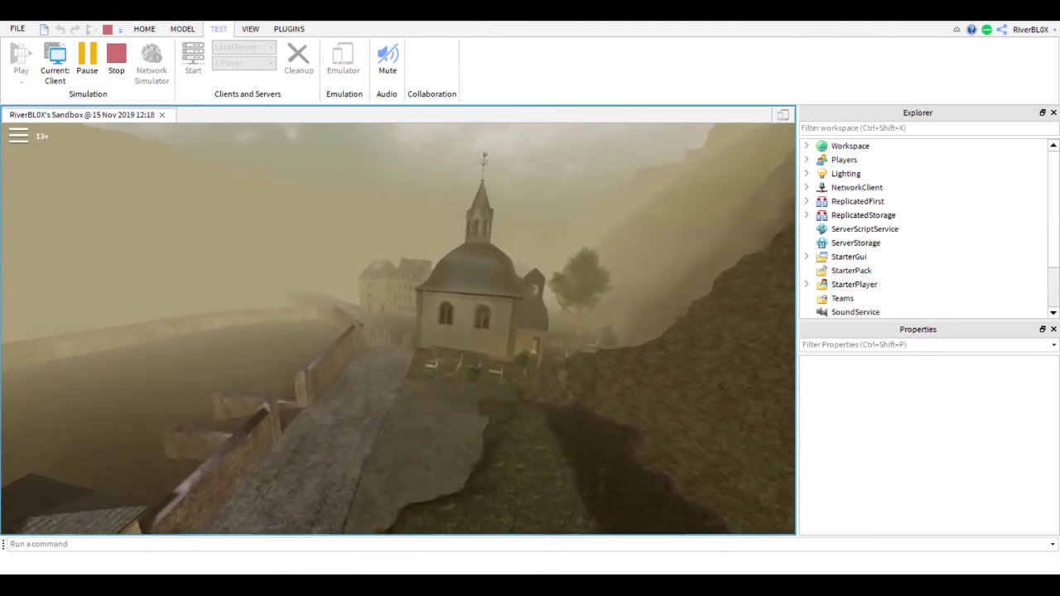
{"action": "key", "text": "w"}
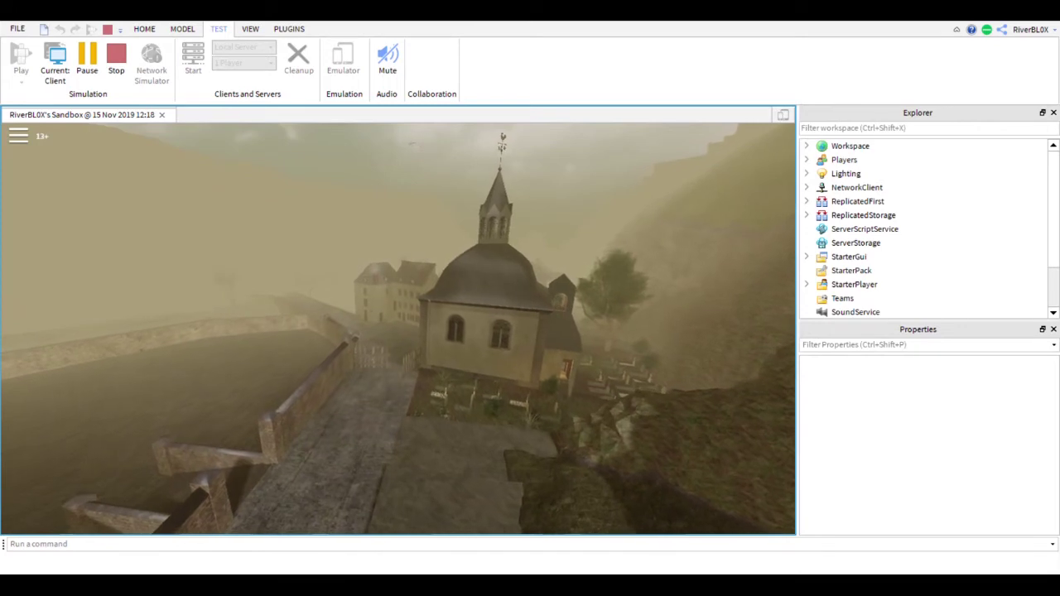
{"action": "key", "text": "w"}
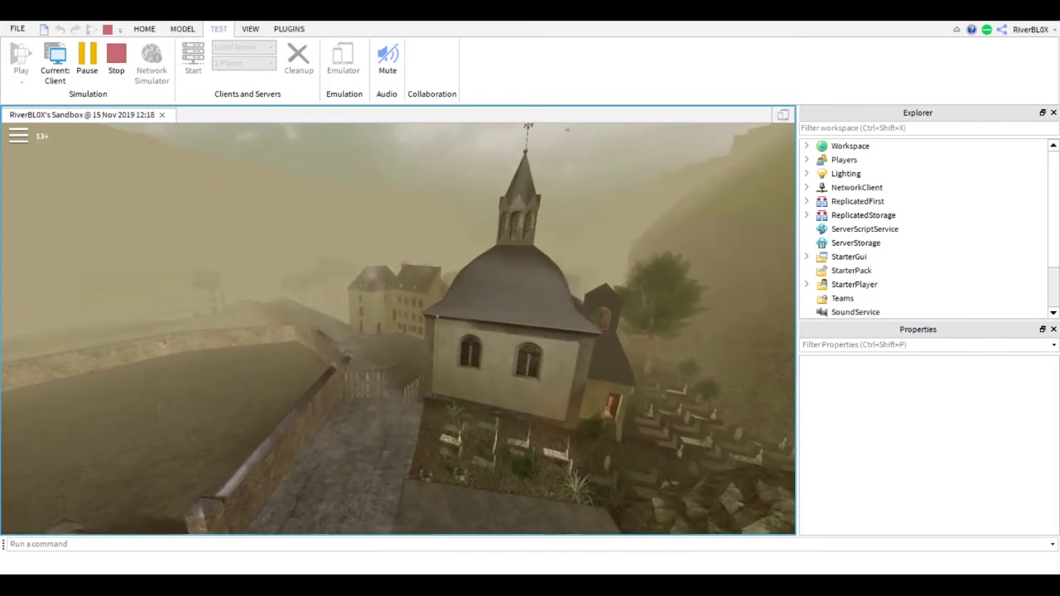
{"action": "key", "text": "w"}
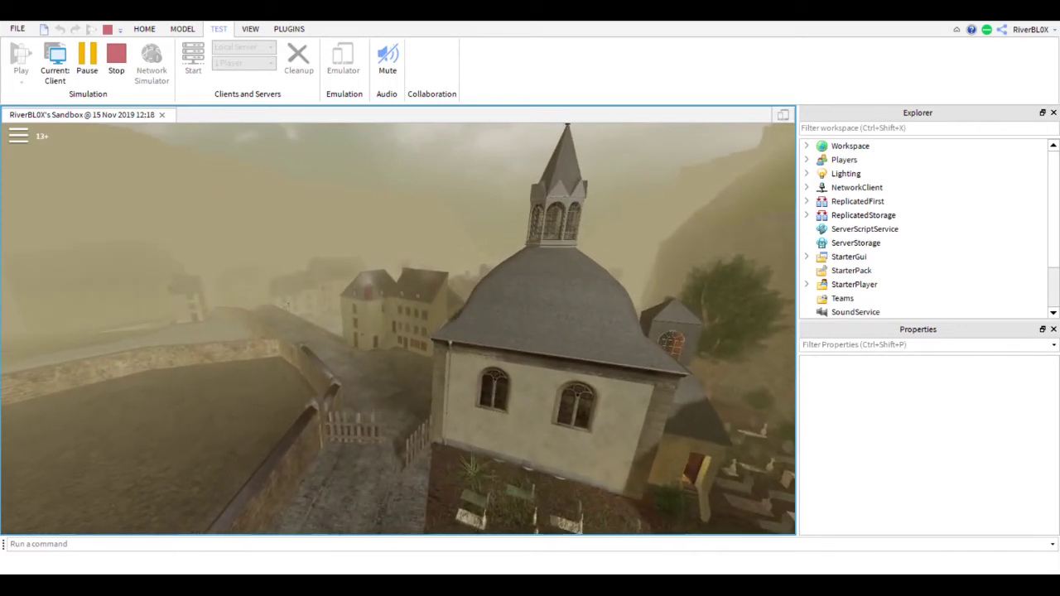
{"action": "key", "text": "w"}
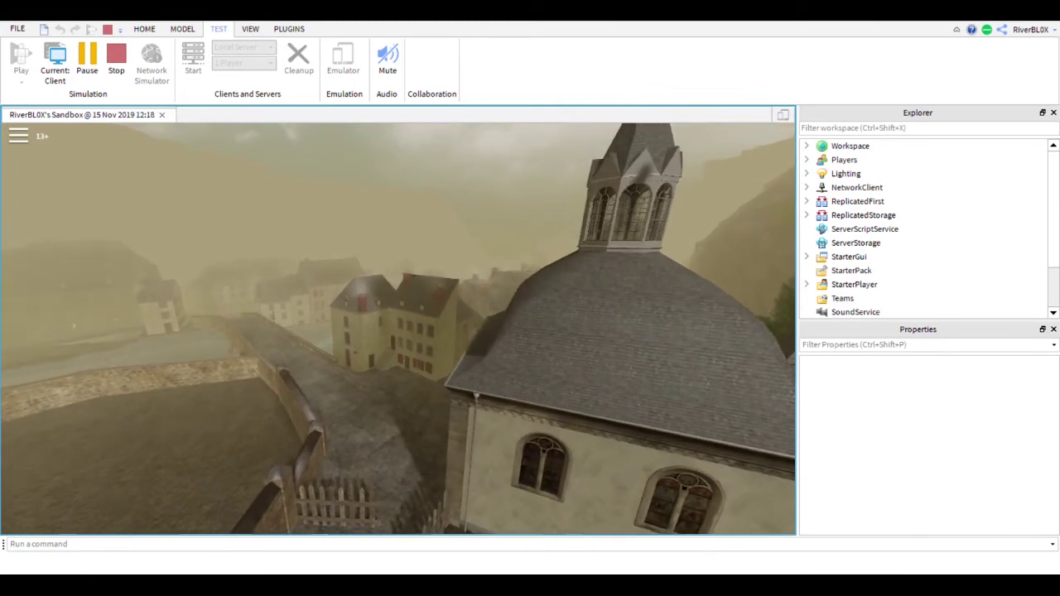
{"action": "key", "text": "w"}
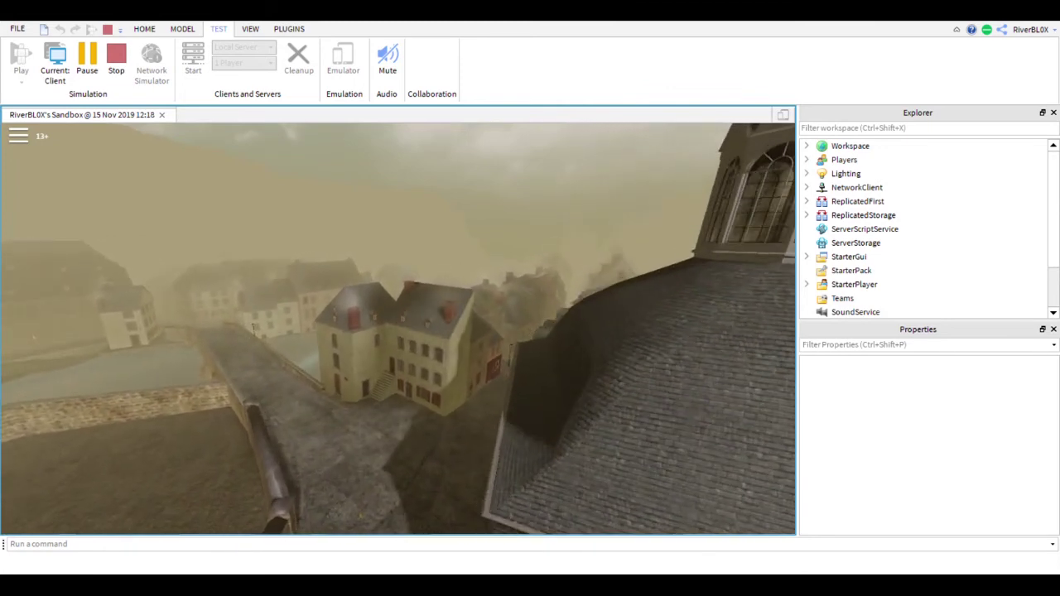
{"action": "key", "text": "w"}
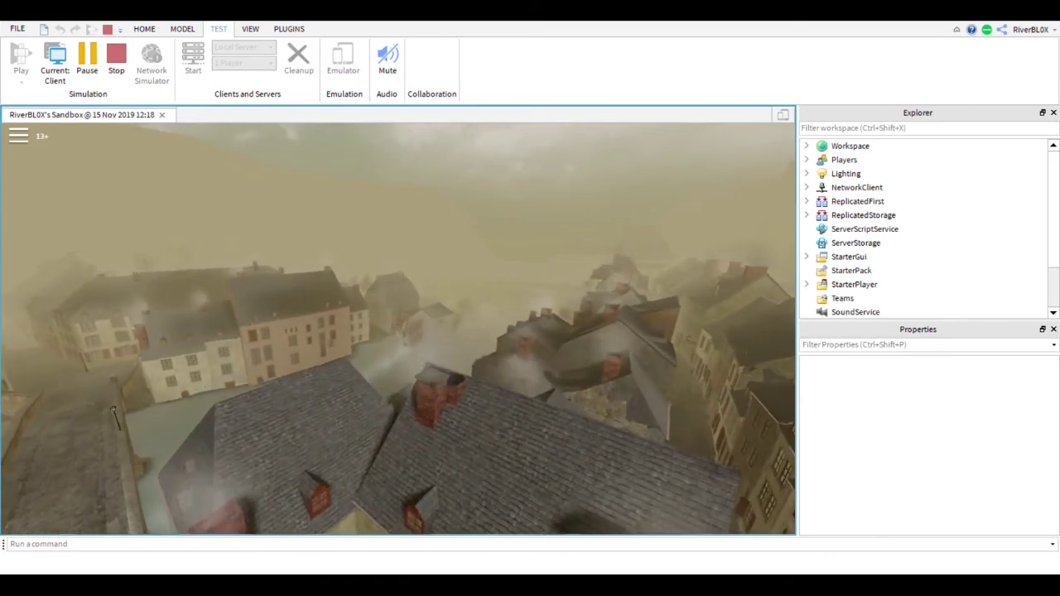
{"action": "key", "text": "w"}
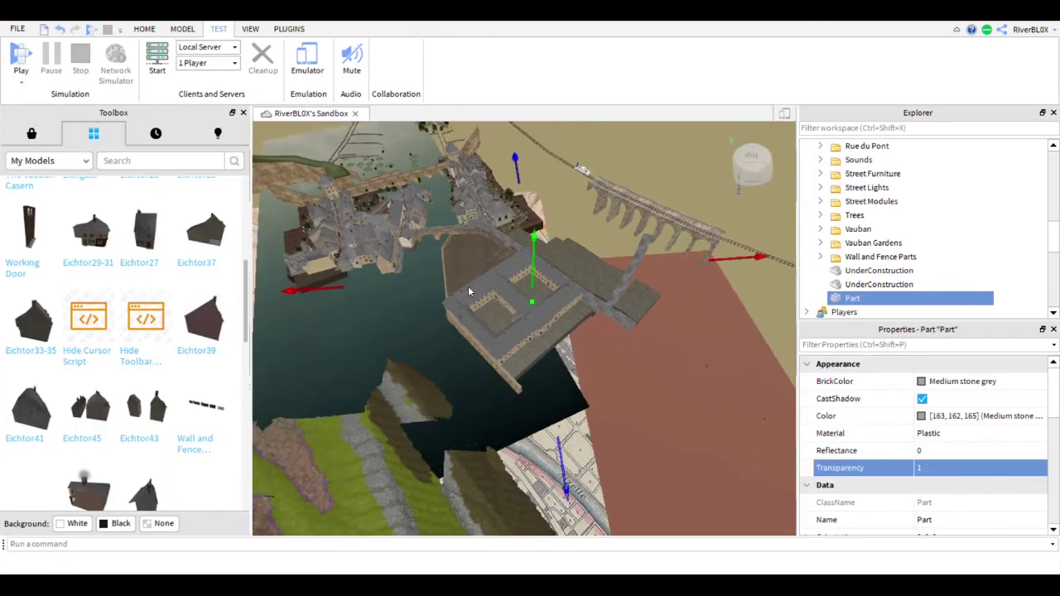
{"action": "mouse_move", "coordinate": [468, 285]}
{"action": "right_mouse_down"}
{"action": "mouse_move", "coordinate": [462, 245]}
{"action": "mouse_move", "coordinate": [466, 285]}
{"action": "mouse_move", "coordinate": [485, 303]}
{"action": "mouse_move", "coordinate": [467, 286]}
{"action": "right_mouse_up"}
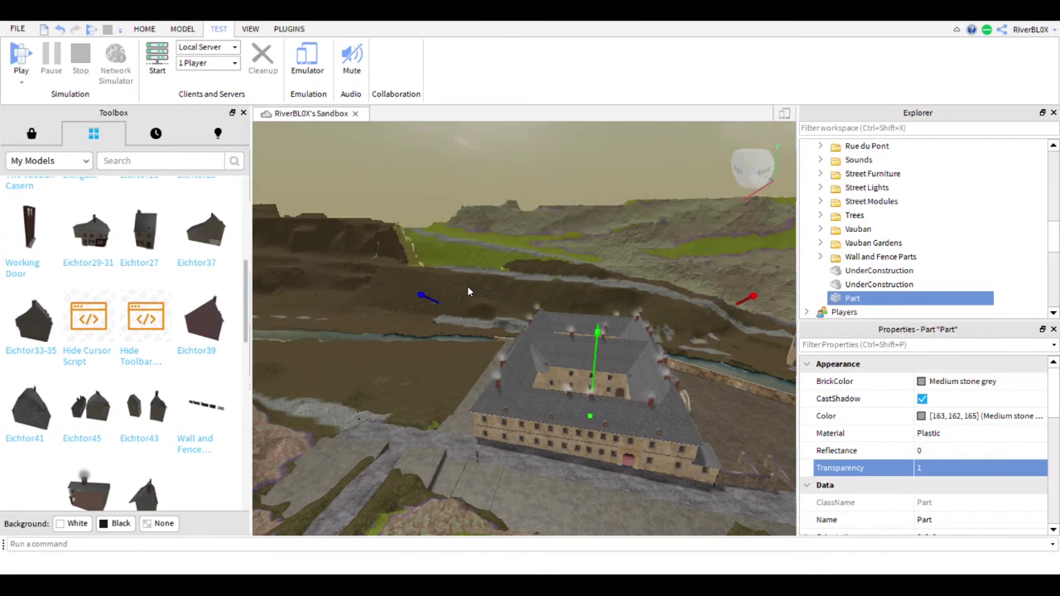